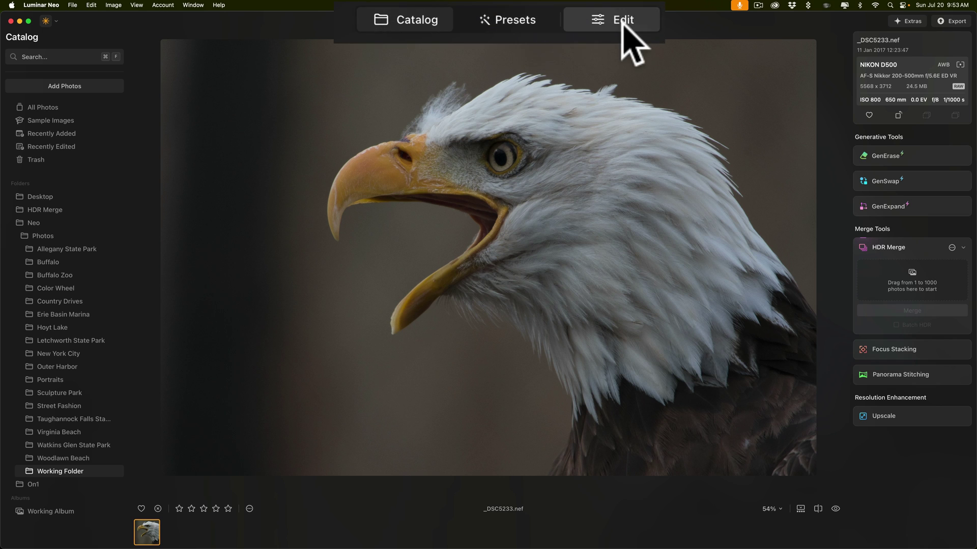
Switch to Edit and inspect background noise beside the beak at 200%, then fit the photo.
click(621, 23)
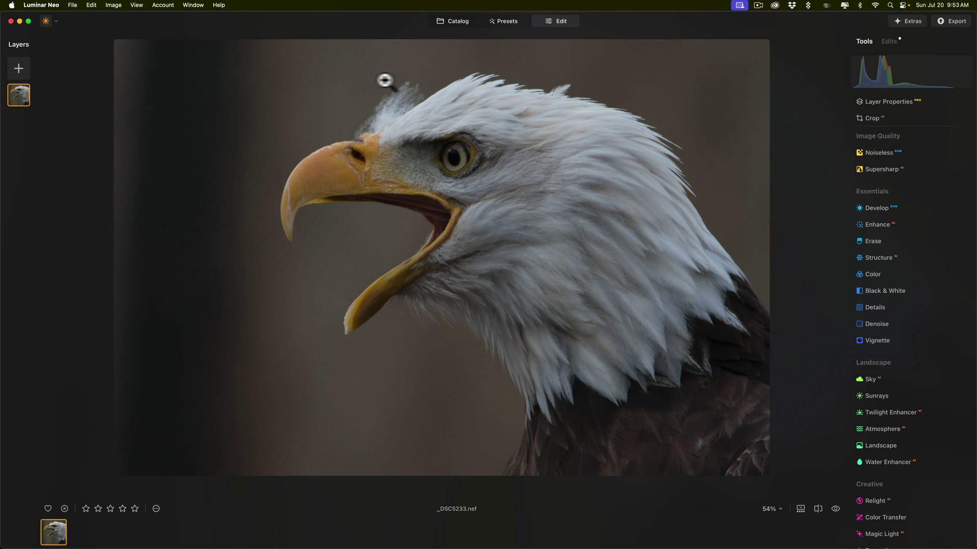
click(330, 104)
click(331, 105)
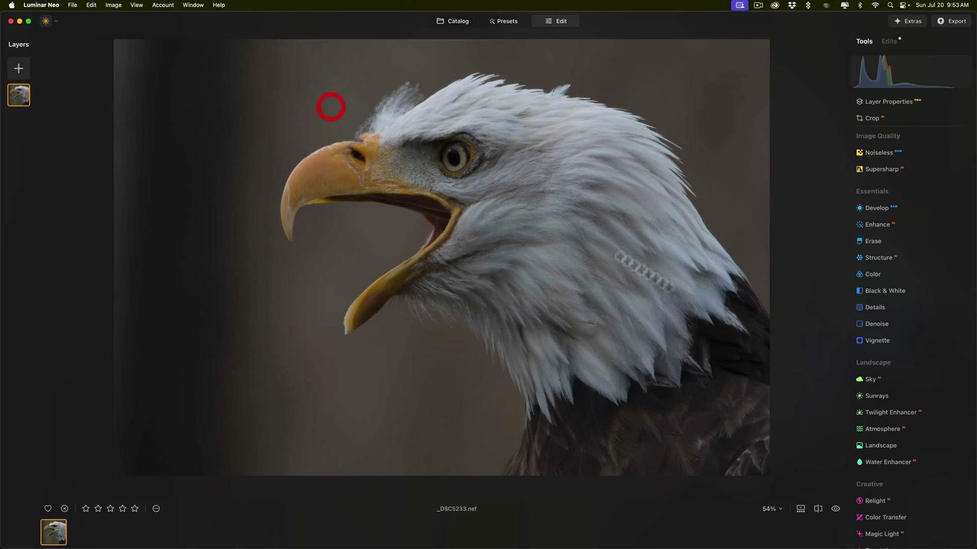
click(769, 509)
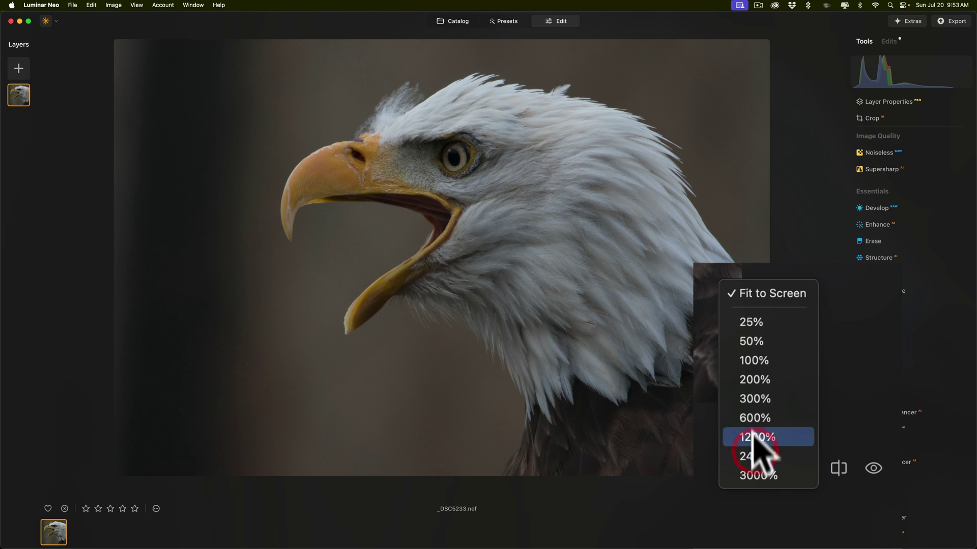
click(752, 378)
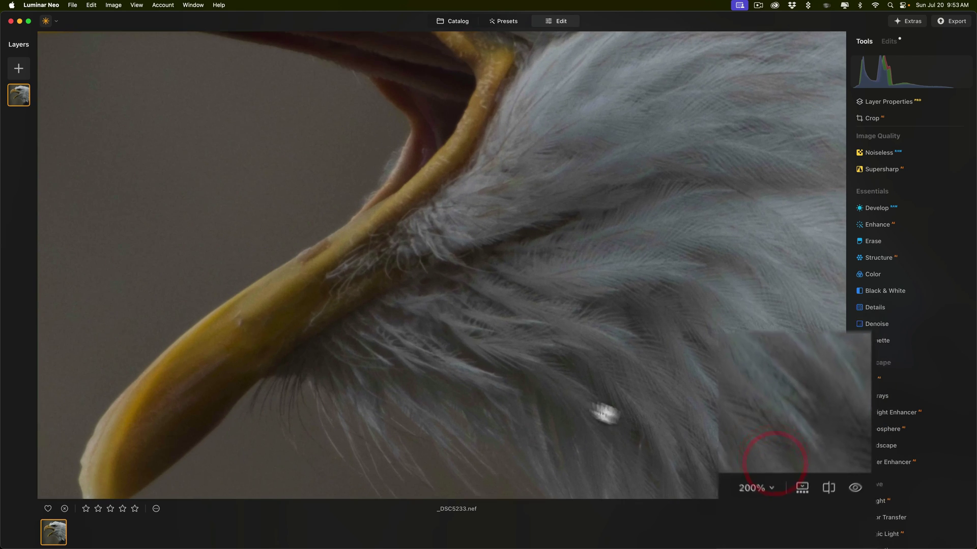
drag(238, 178, 610, 233)
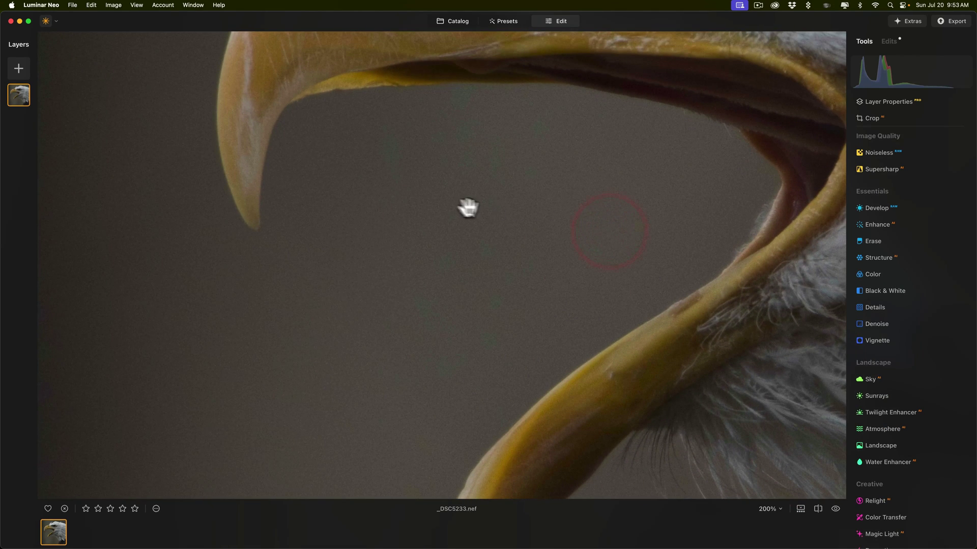
click(507, 201)
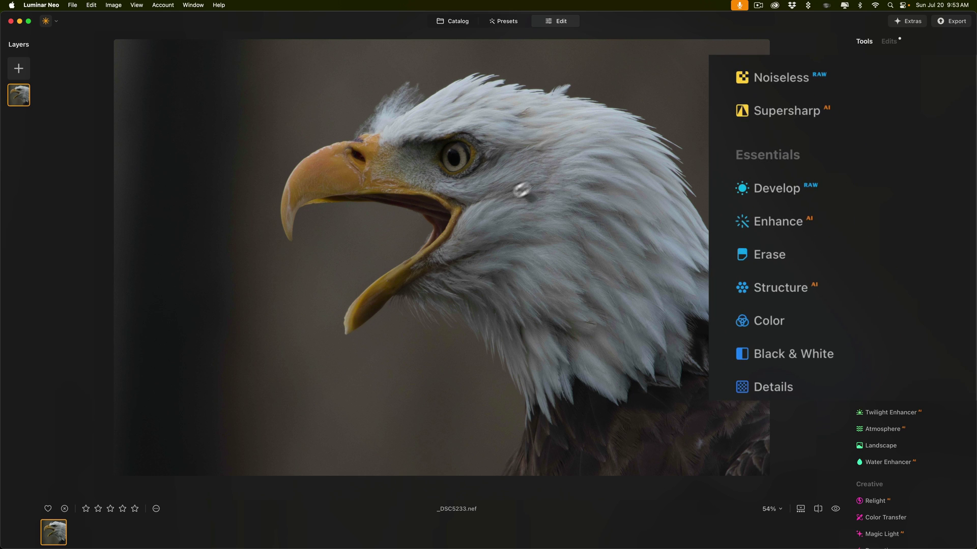
Apply Noiseless at Low (Denoise 50/50, Details 50, Sharpness 30) and check it at 100%.
click(773, 82)
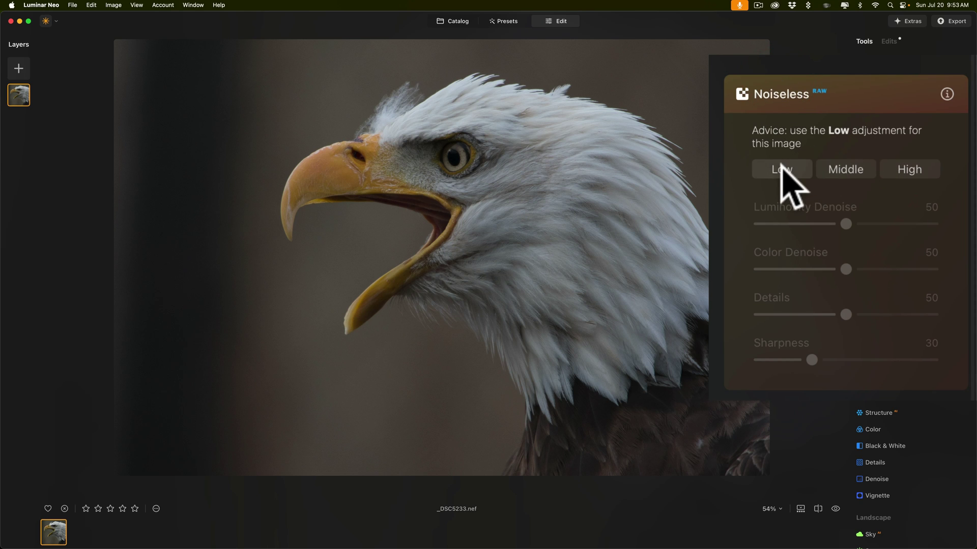
click(782, 172)
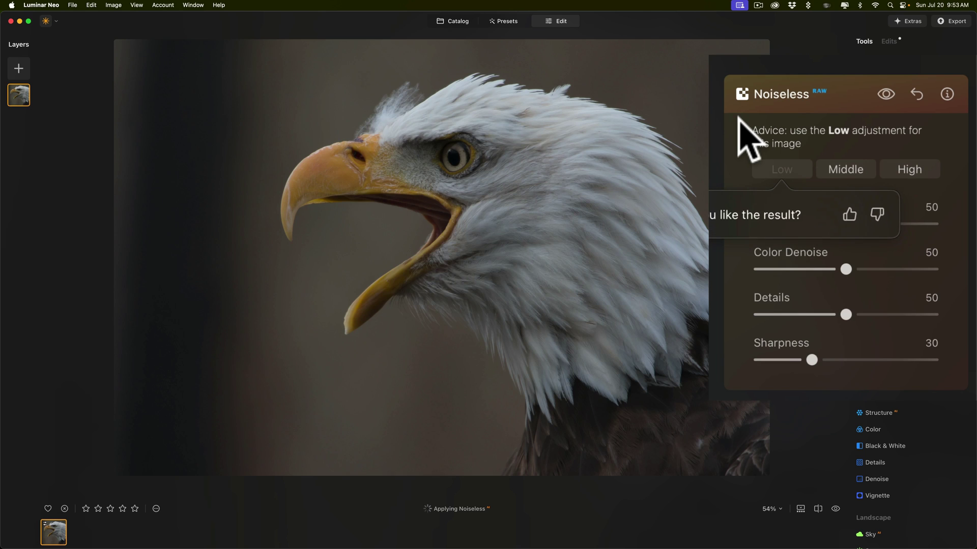
key(super+1)
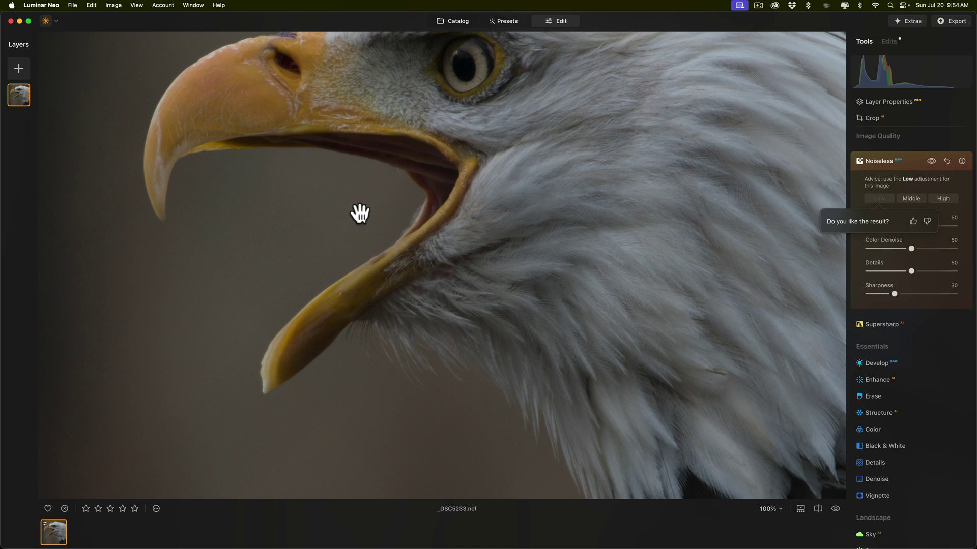
click(463, 175)
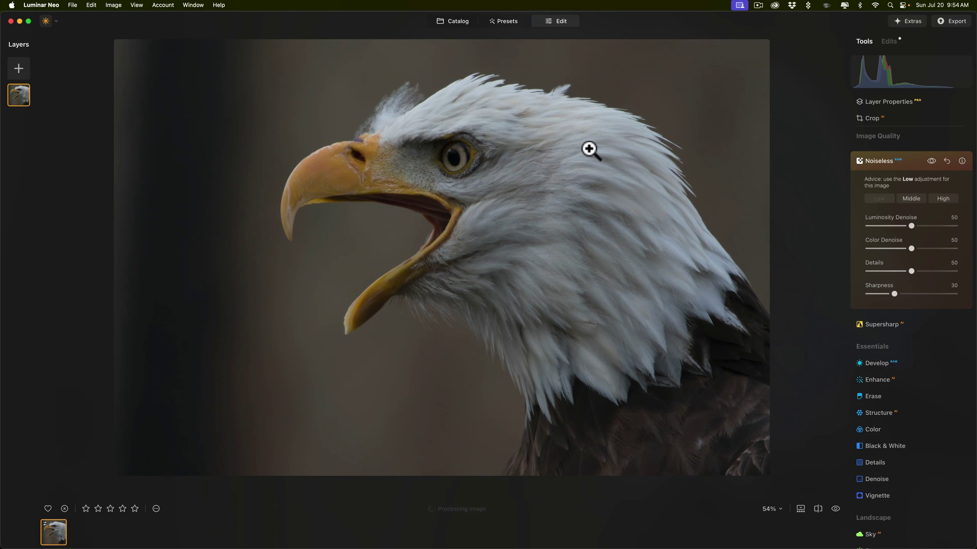
click(880, 157)
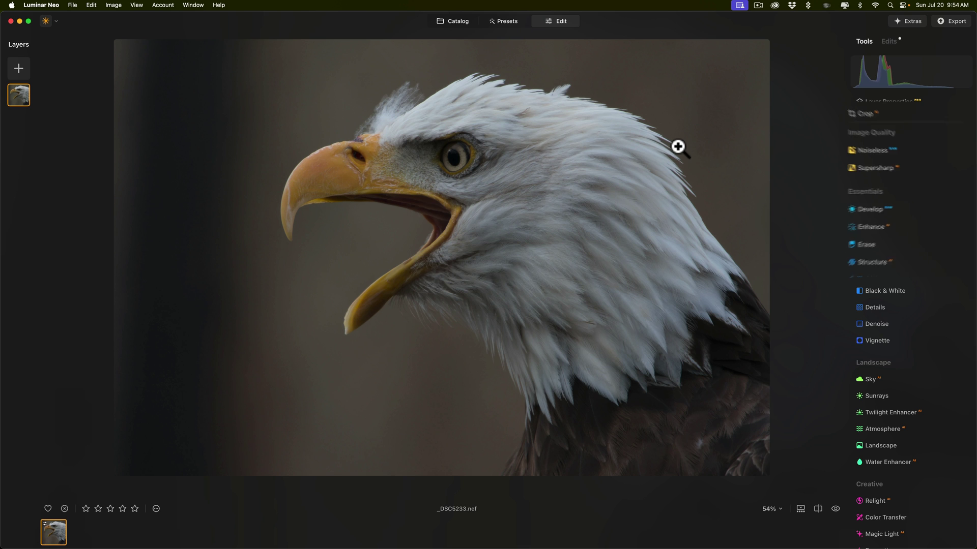
Crop at the Original ratio, pulling the bottom-left corner inward to about 4756 x 3170.
click(795, 56)
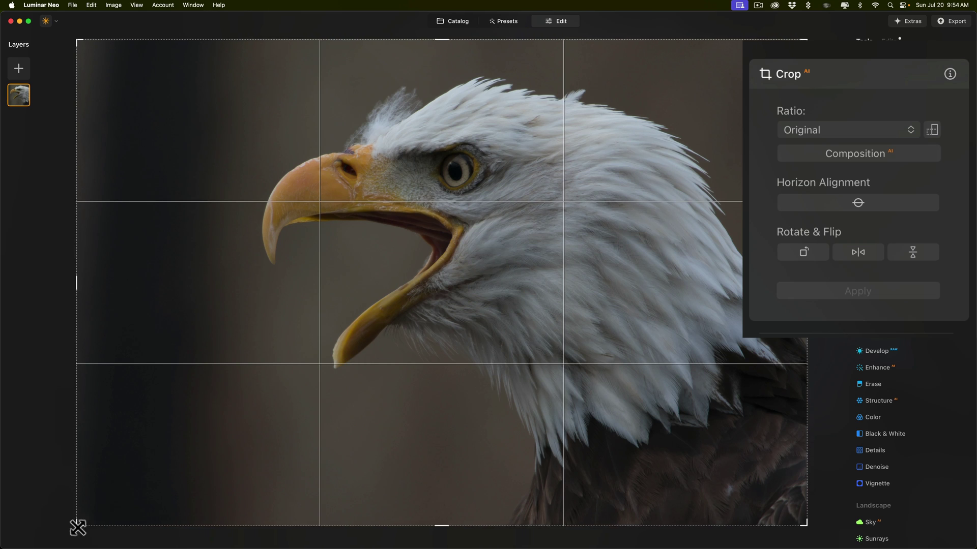
drag(78, 527, 146, 484)
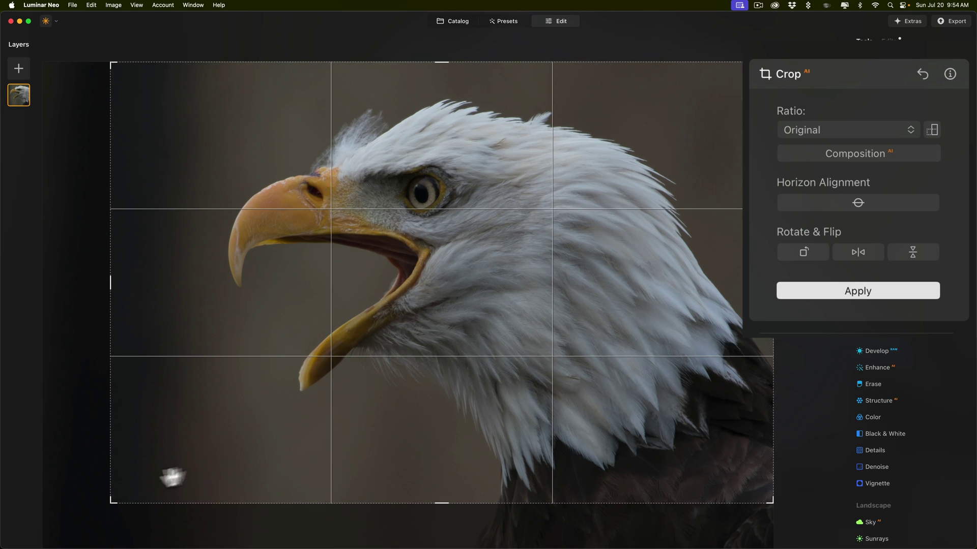
click(820, 122)
click(820, 122)
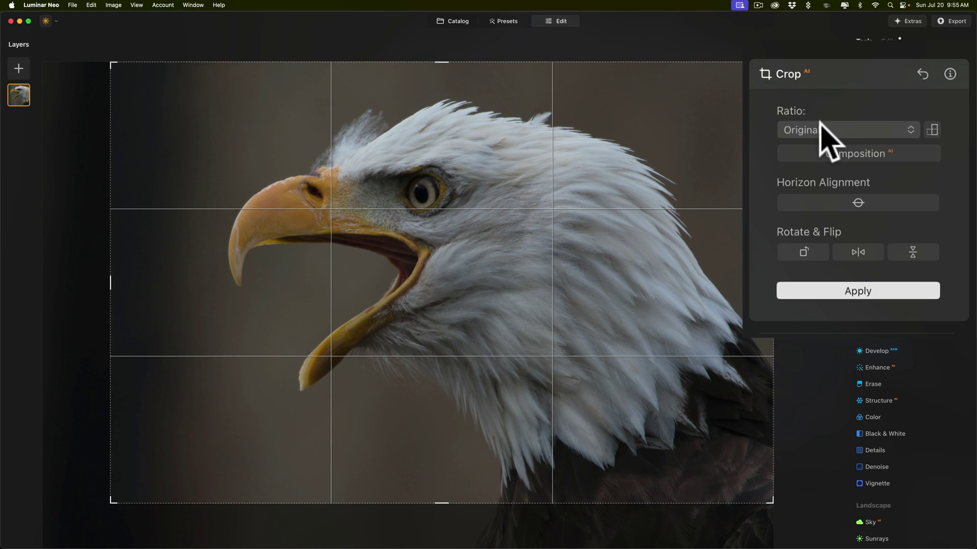
click(824, 132)
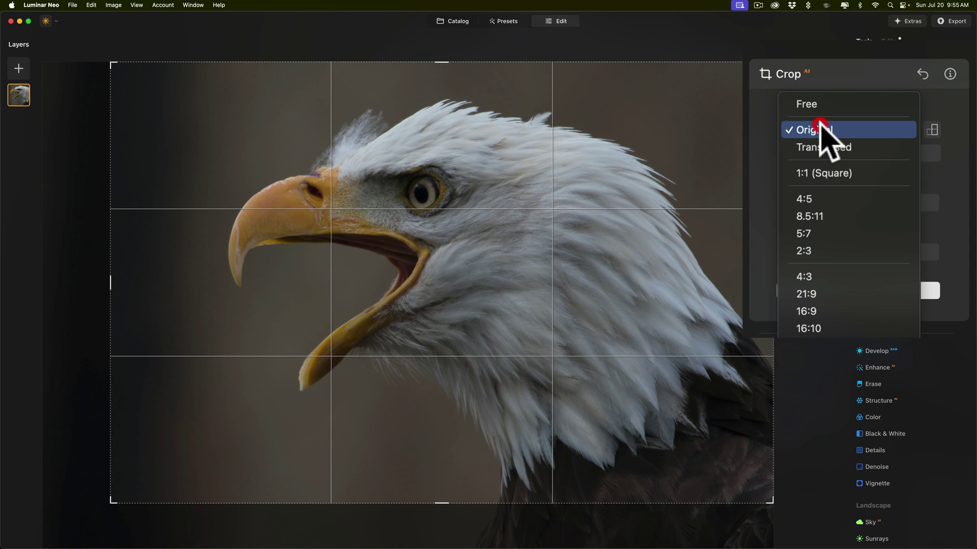
click(111, 502)
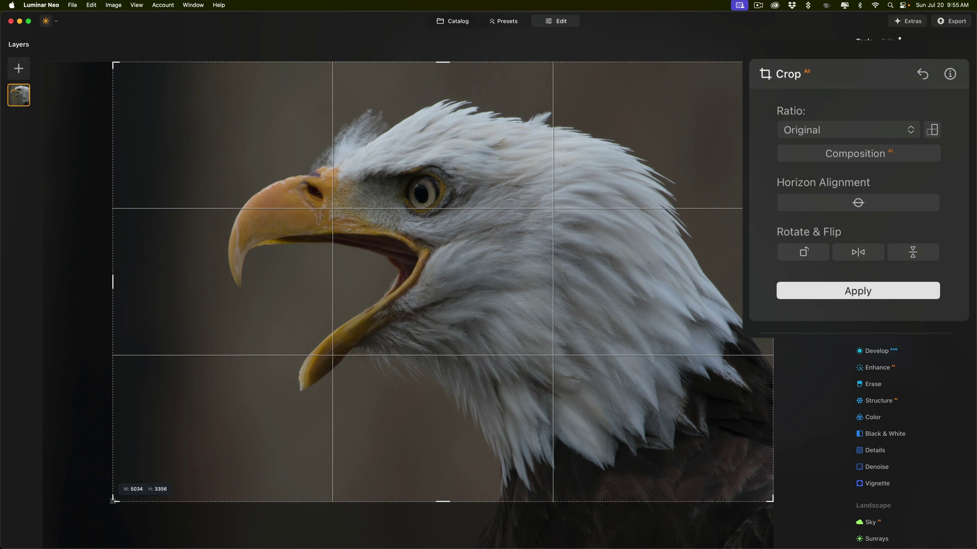
drag(112, 501, 114, 502)
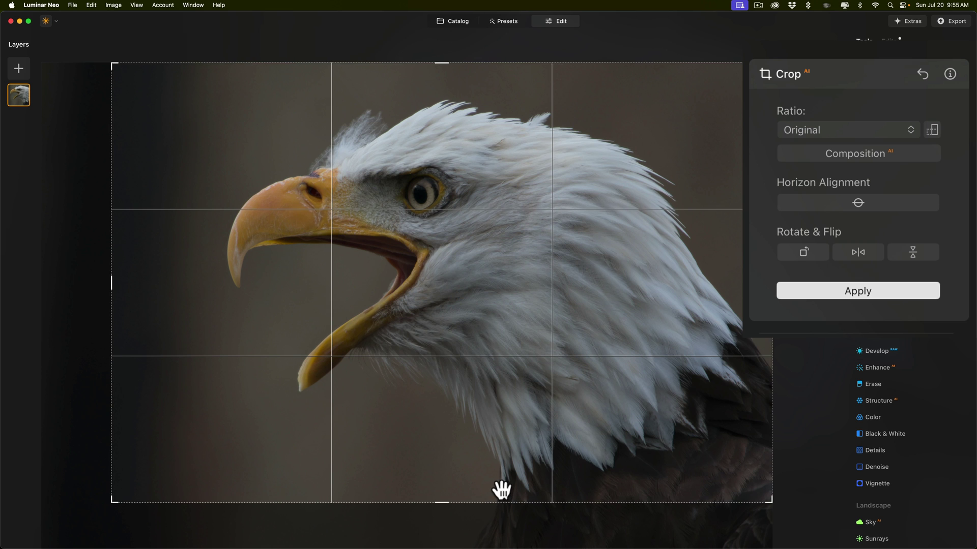
mouse_move(110, 501)
mouse_down()
mouse_move(148, 487)
mouse_move(111, 512)
mouse_up()
click(860, 291)
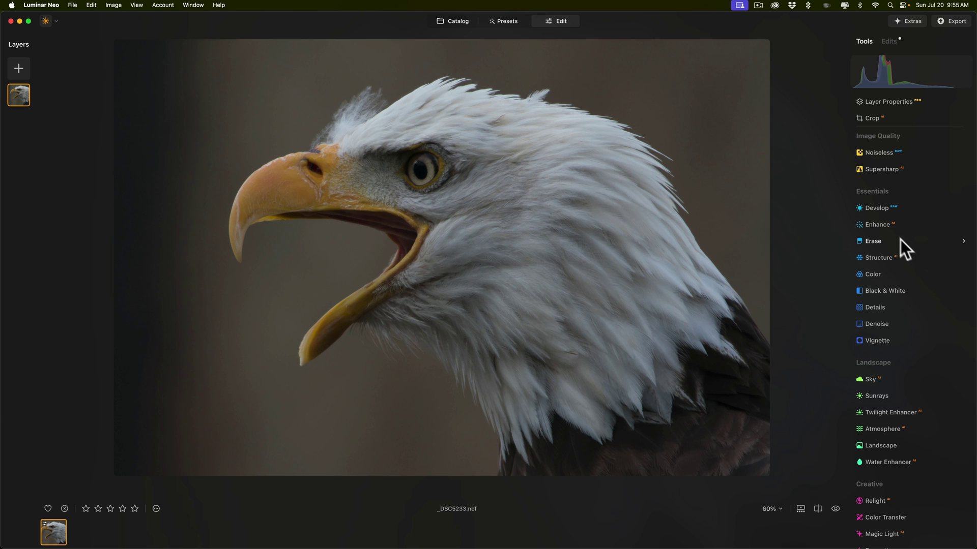
In Develop, raise Shadows to 41 and lower Highlights to -43, checking feathers at 100%.
click(893, 209)
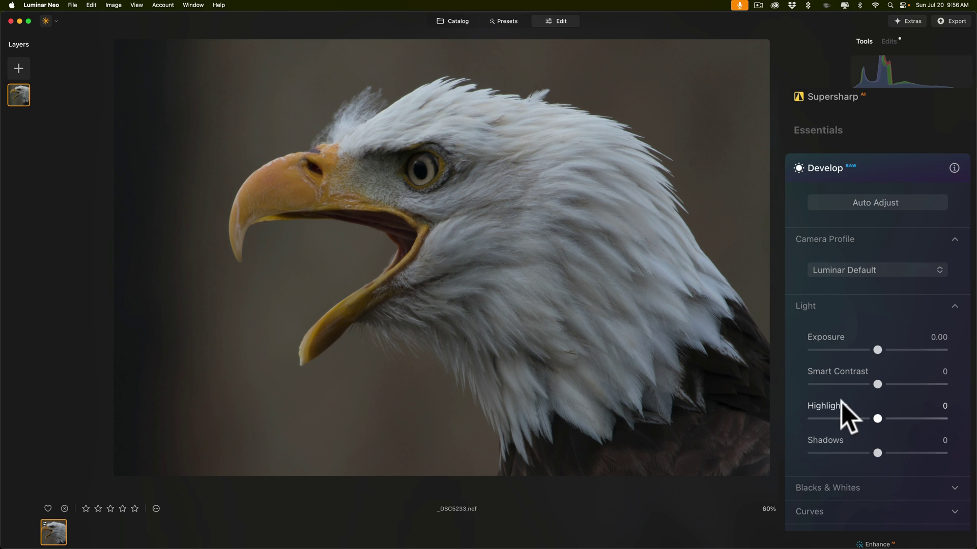
drag(876, 451, 868, 418)
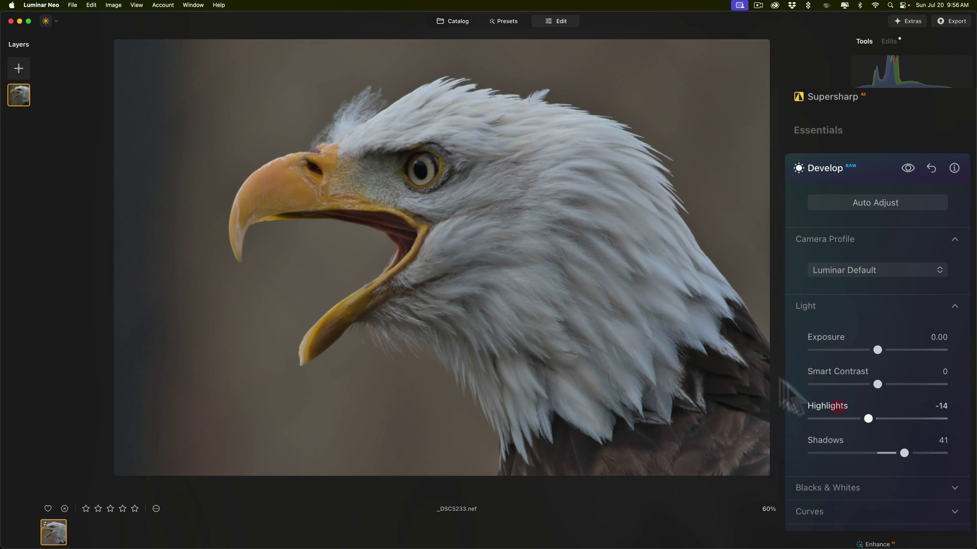
click(585, 164)
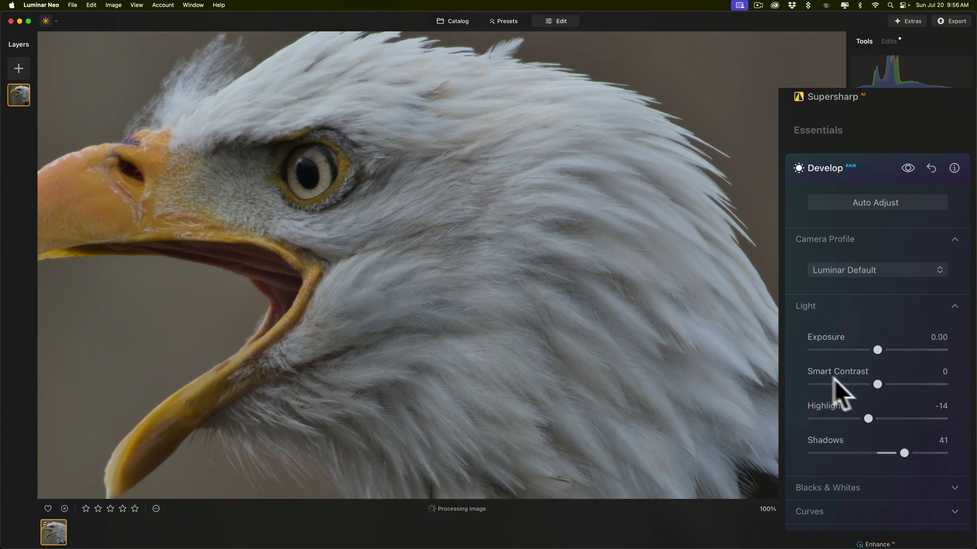
drag(867, 418, 853, 414)
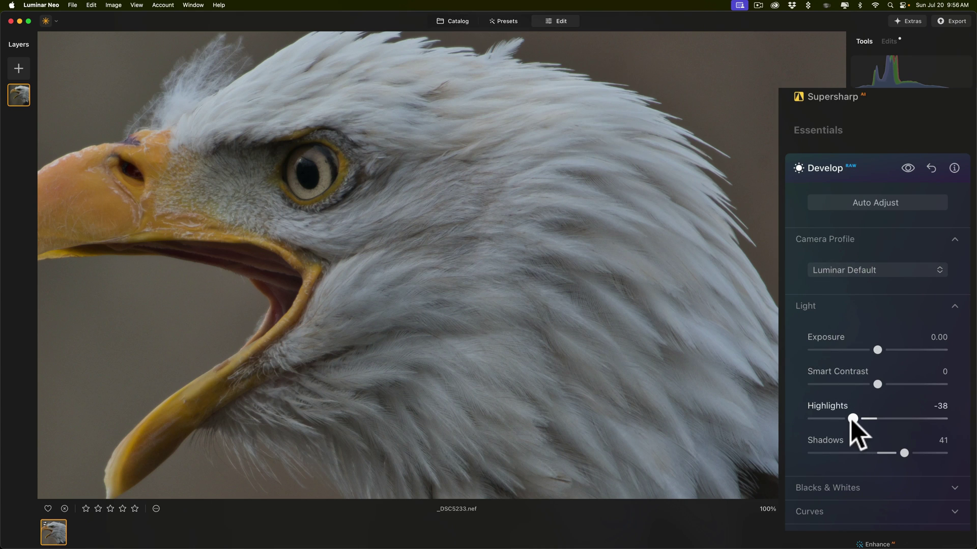
drag(850, 422, 844, 419)
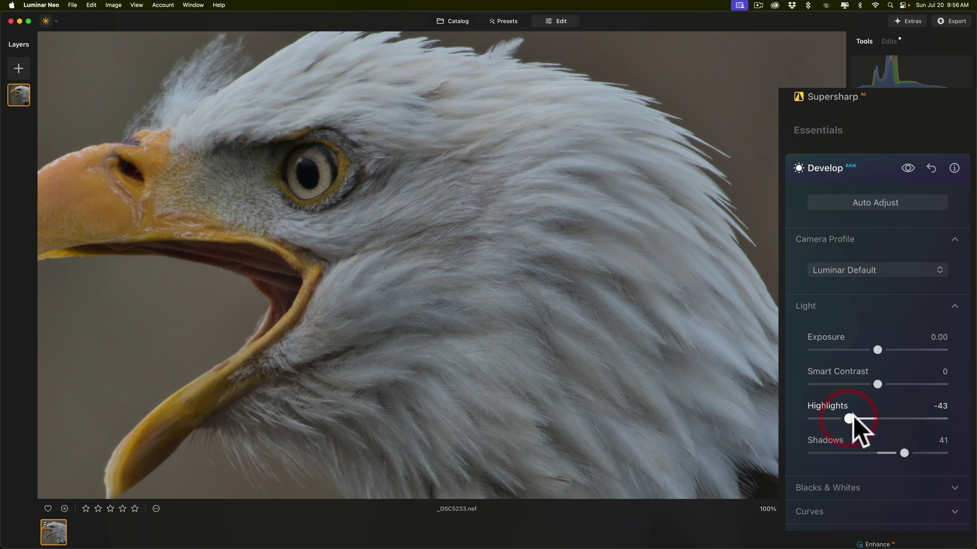
click(520, 147)
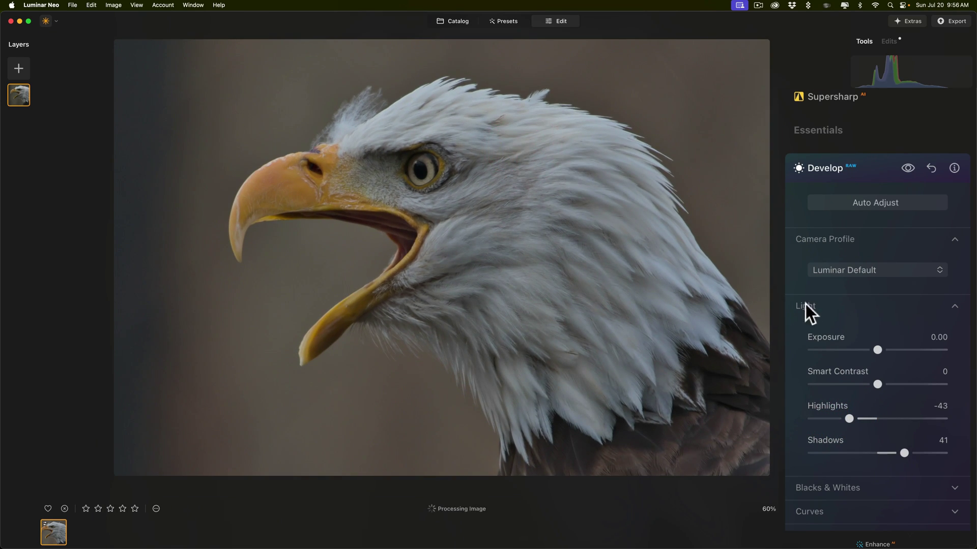
With clipping warnings on, push Whites to 100 and then back down to 48.
click(846, 486)
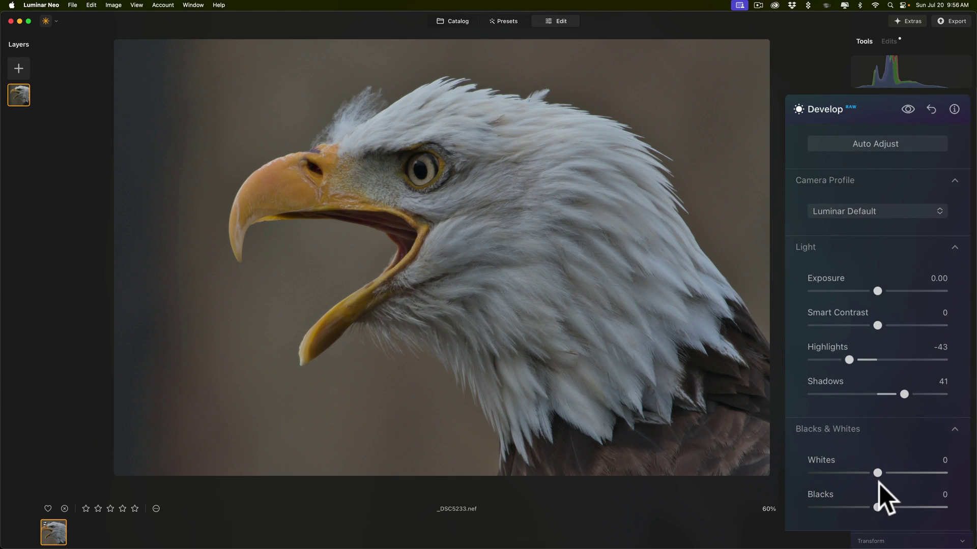
key(j)
key(j)
key(j)
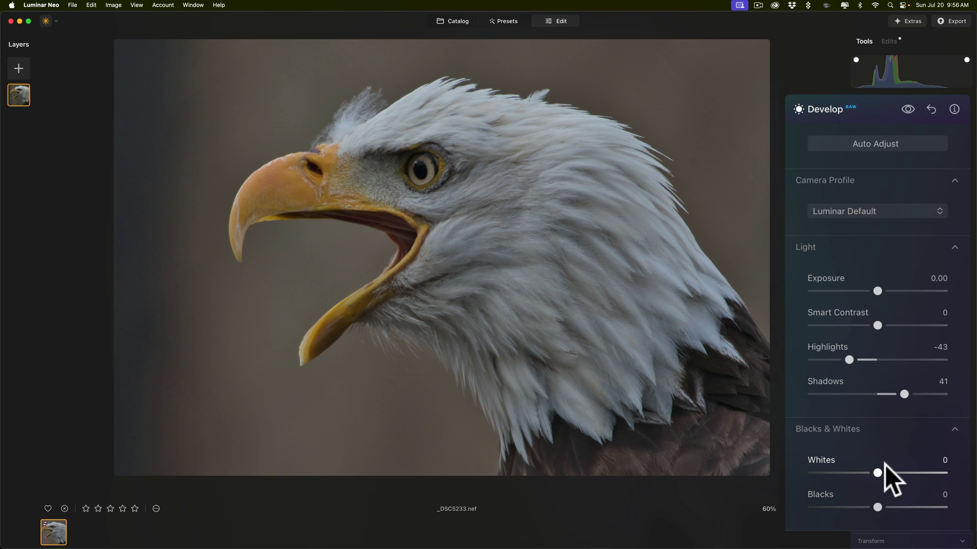
drag(878, 472, 963, 480)
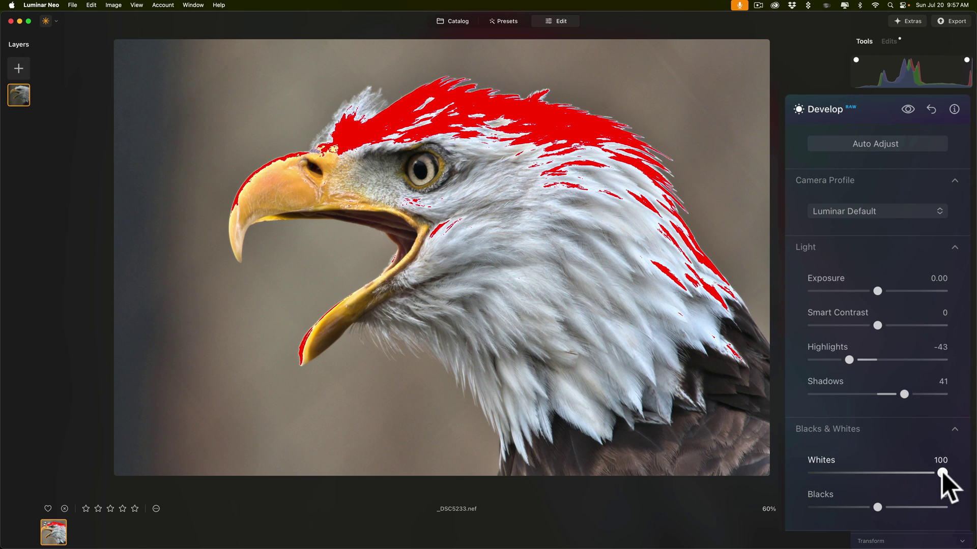
drag(942, 472, 909, 473)
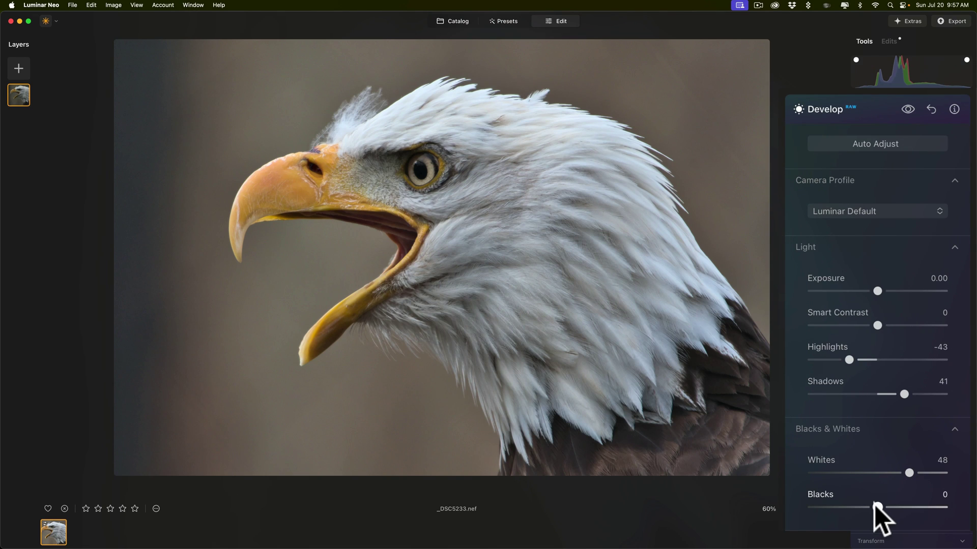
Drop Blacks to -100 to reveal shadow clipping, then bring them back to -37.
drag(877, 506, 780, 512)
click(823, 434)
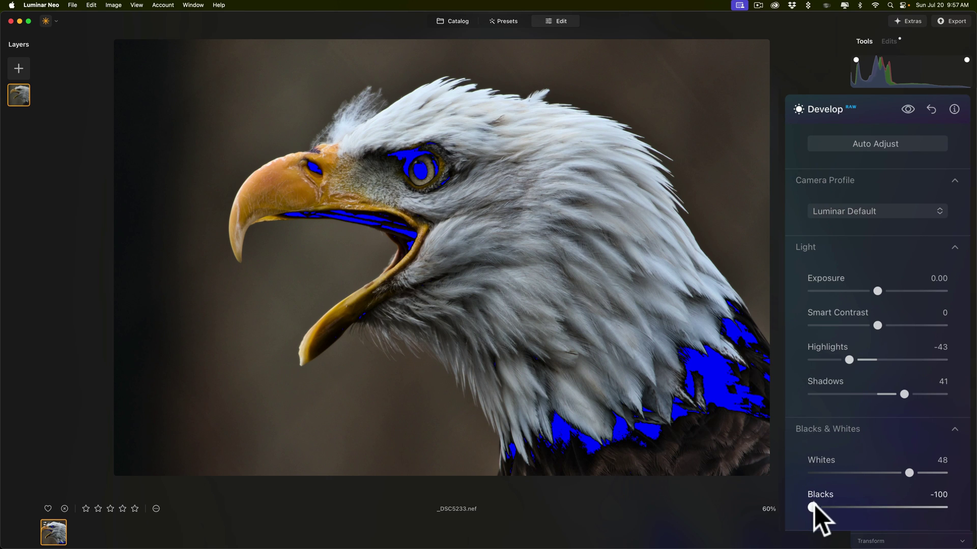
drag(810, 505, 846, 506)
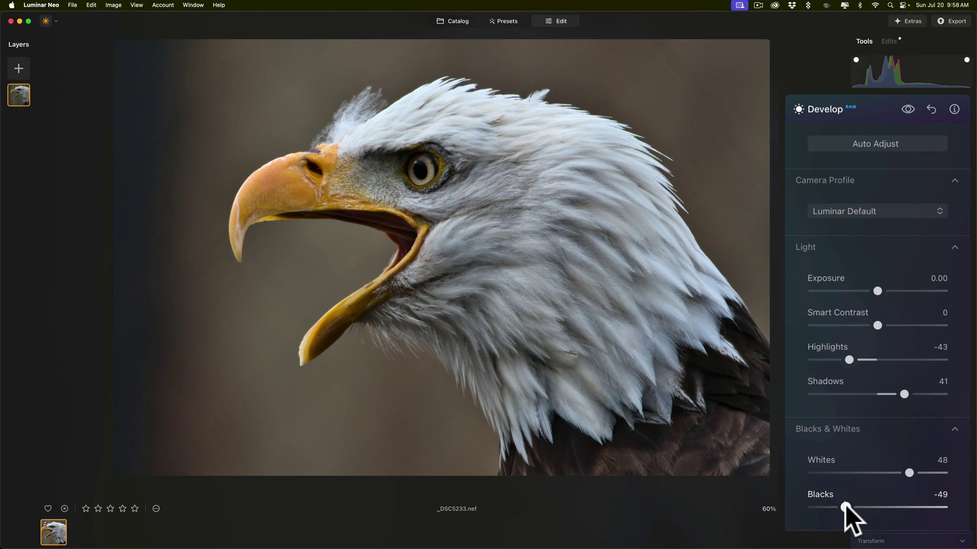
drag(846, 506, 853, 507)
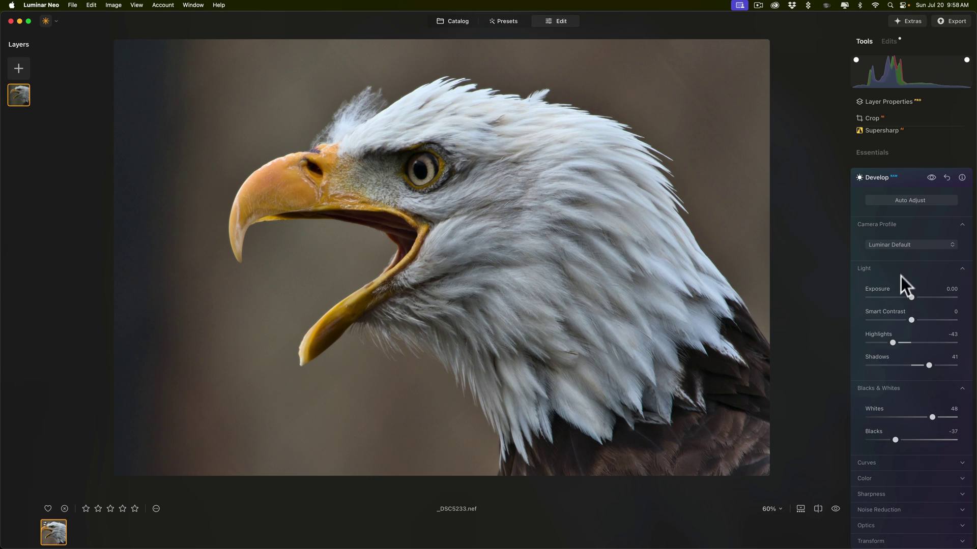
Collapse Light and Blacks & Whites, then raise Color Saturation to 13.
click(961, 267)
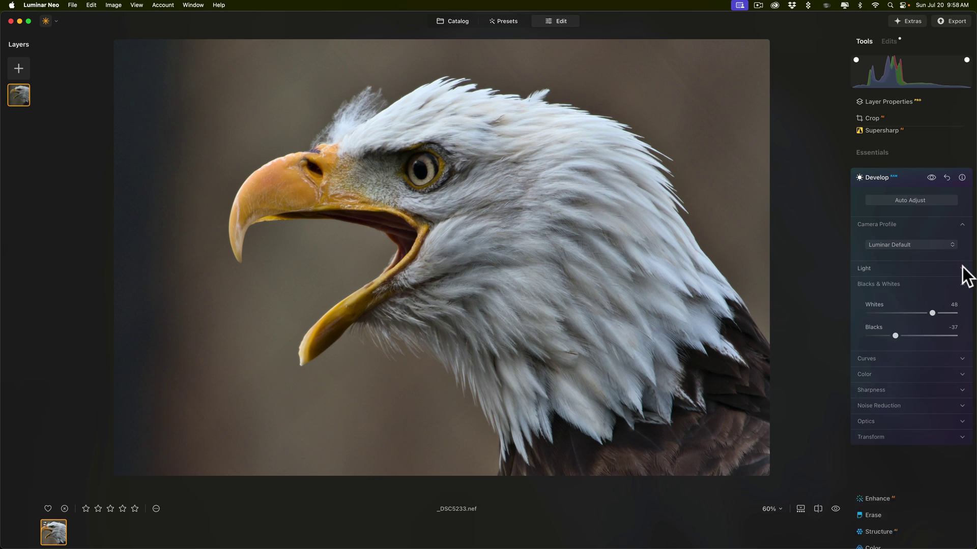
click(962, 283)
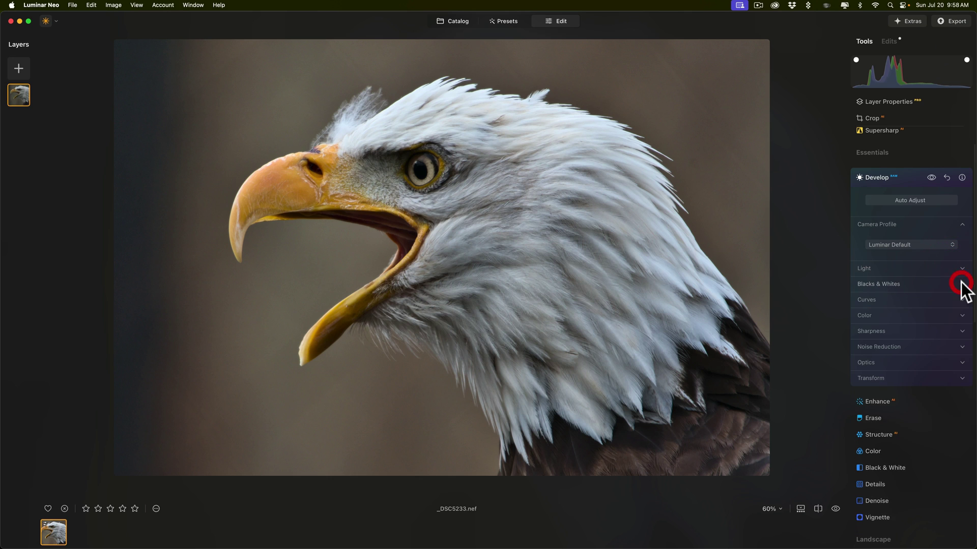
click(961, 315)
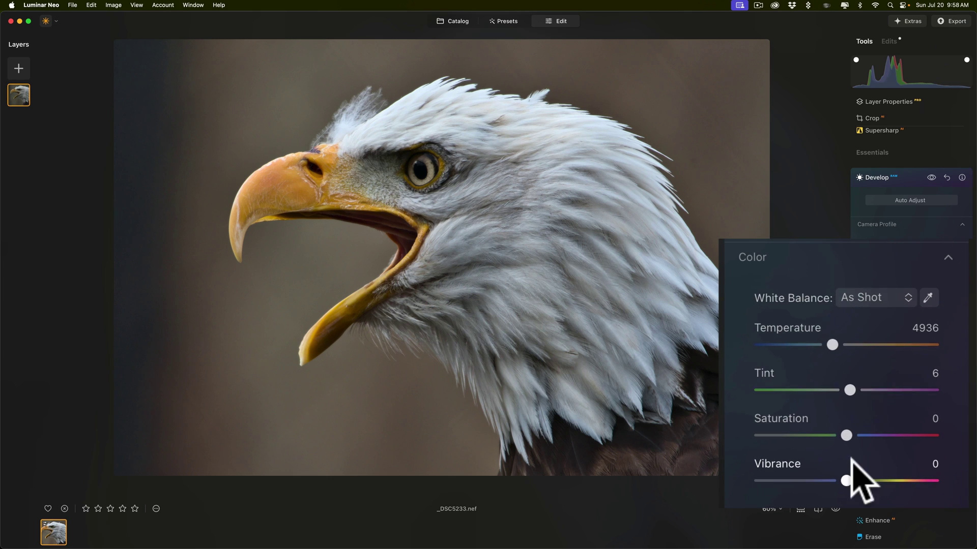
drag(846, 436, 859, 436)
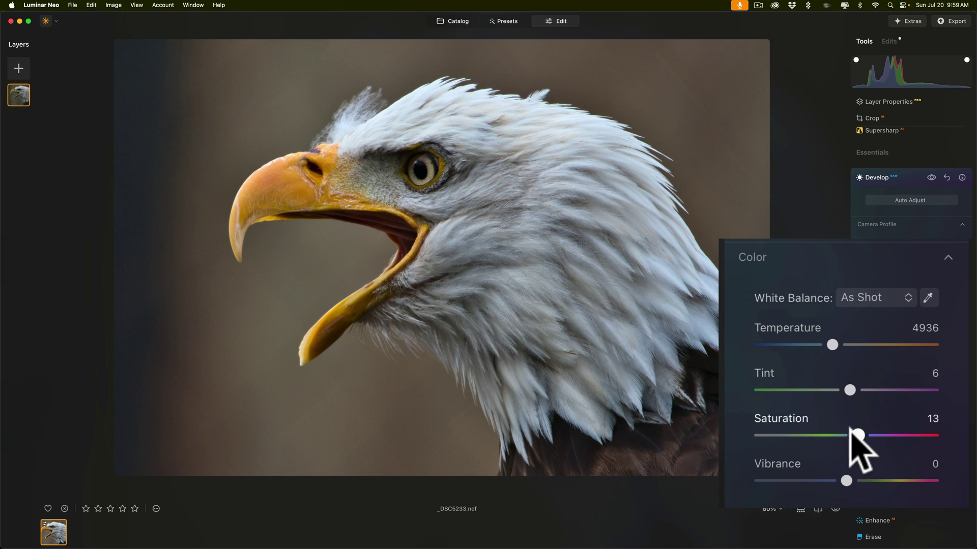
click(889, 314)
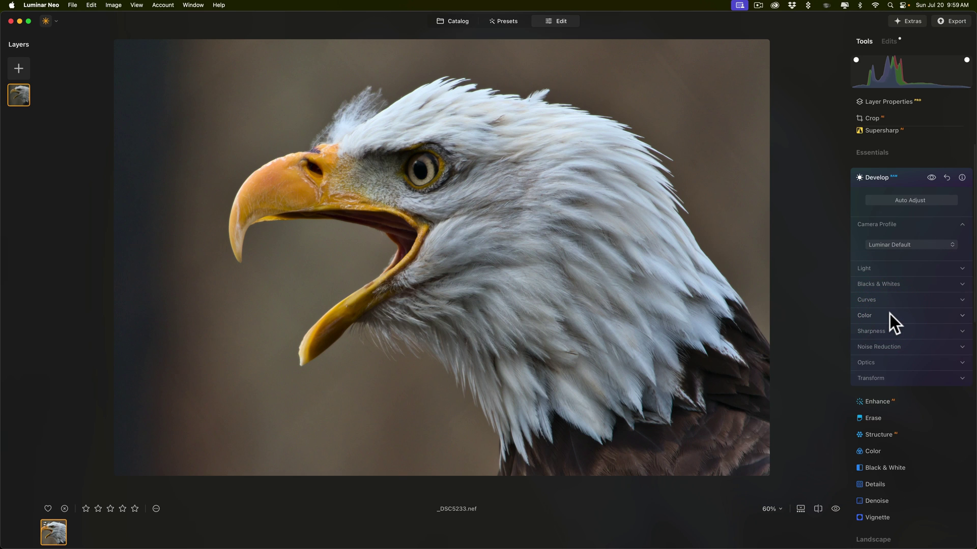
scroll(890, 313, down, 4)
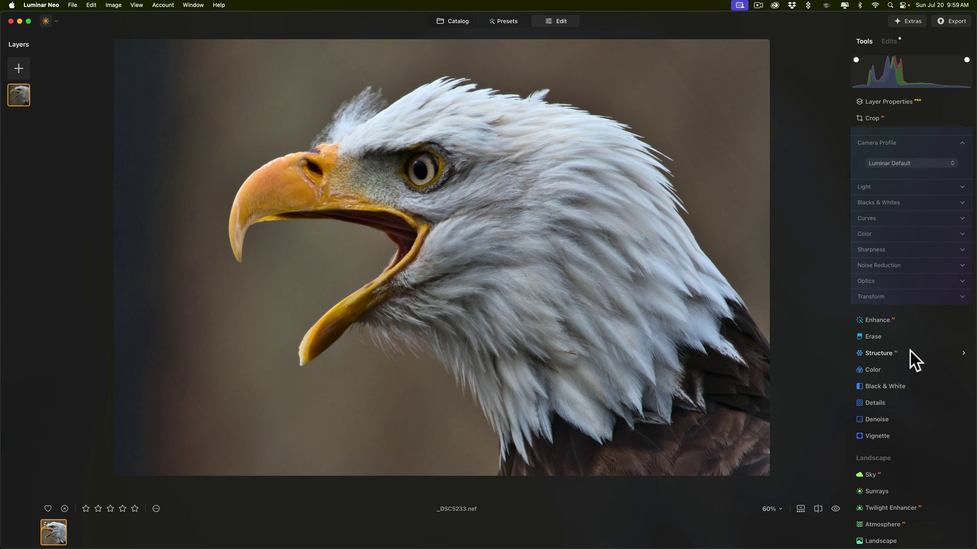
click(911, 351)
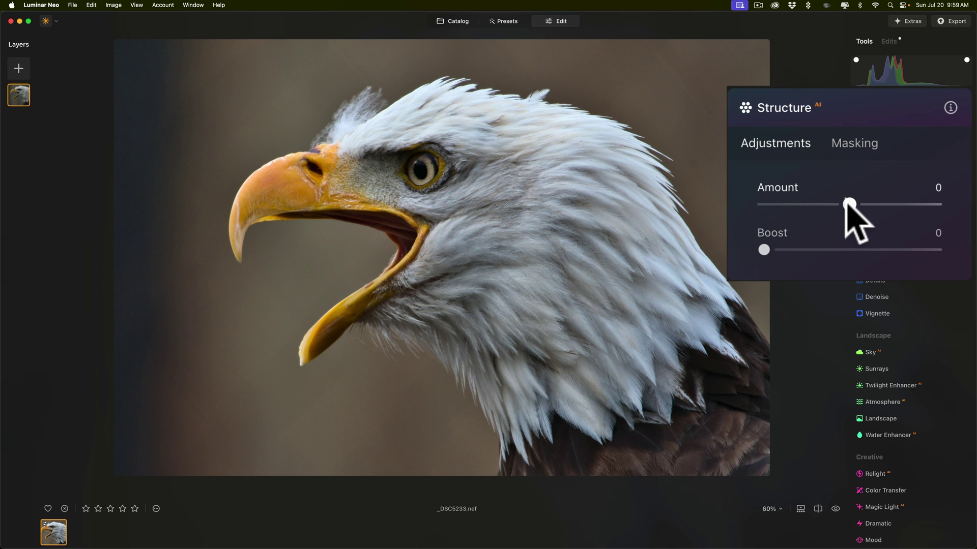
drag(846, 201, 962, 203)
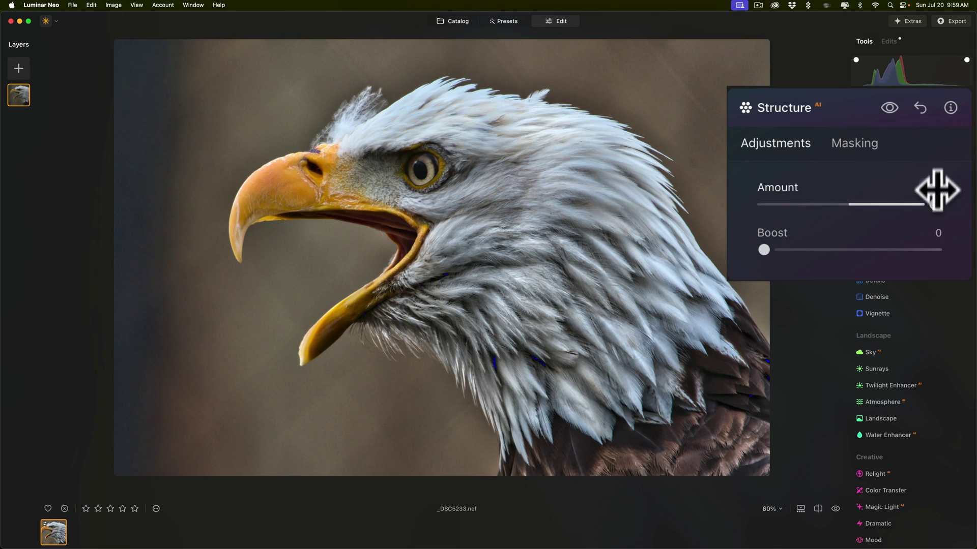
double_click(921, 204)
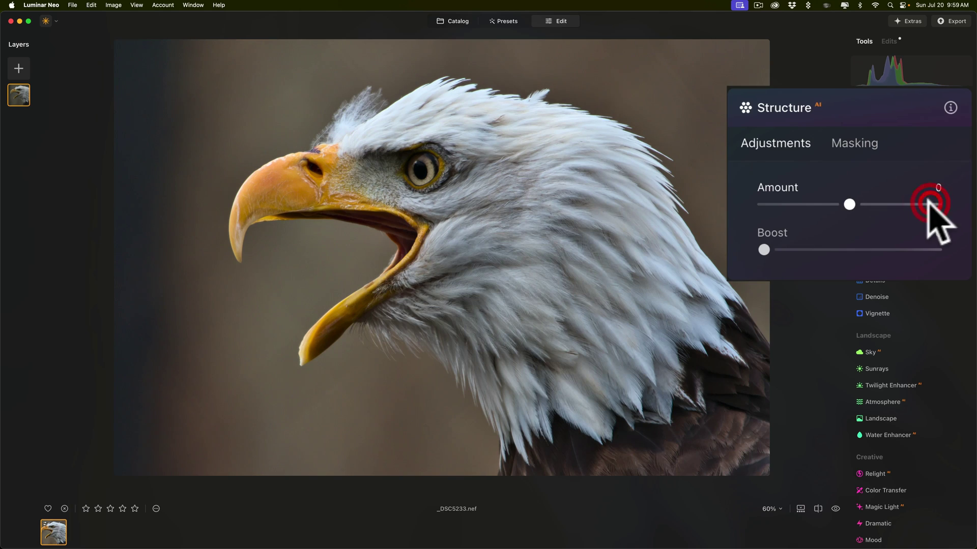
click(903, 149)
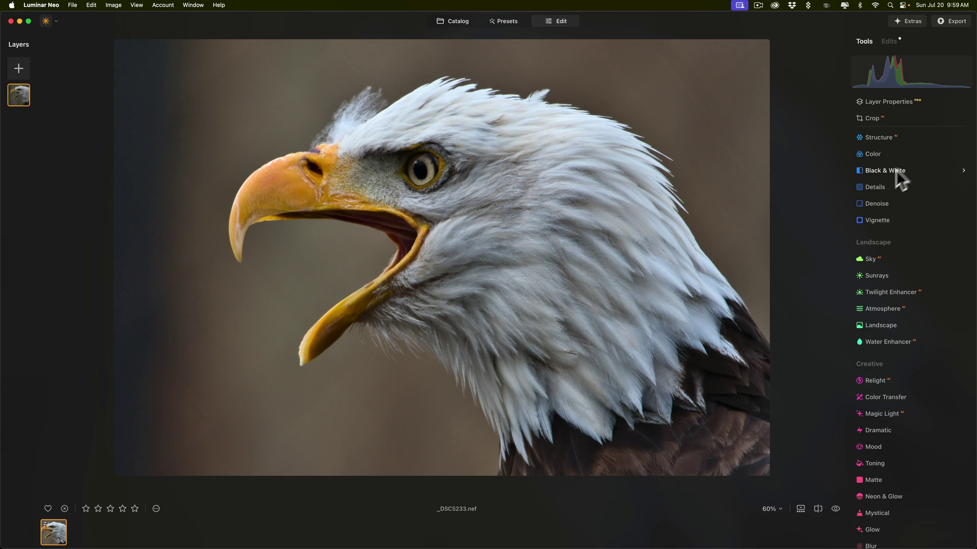
In Details, set Large Details 6, Medium Details 10 and Small Details 4, leaving Sharpen at 0.
click(880, 186)
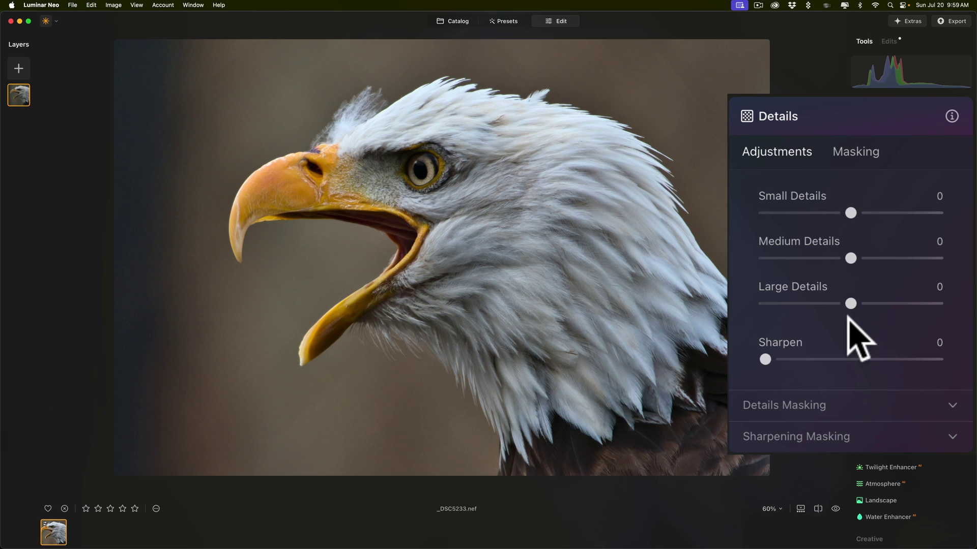
mouse_move(851, 304)
mouse_down()
mouse_move(892, 304)
mouse_move(845, 303)
mouse_move(857, 304)
mouse_up()
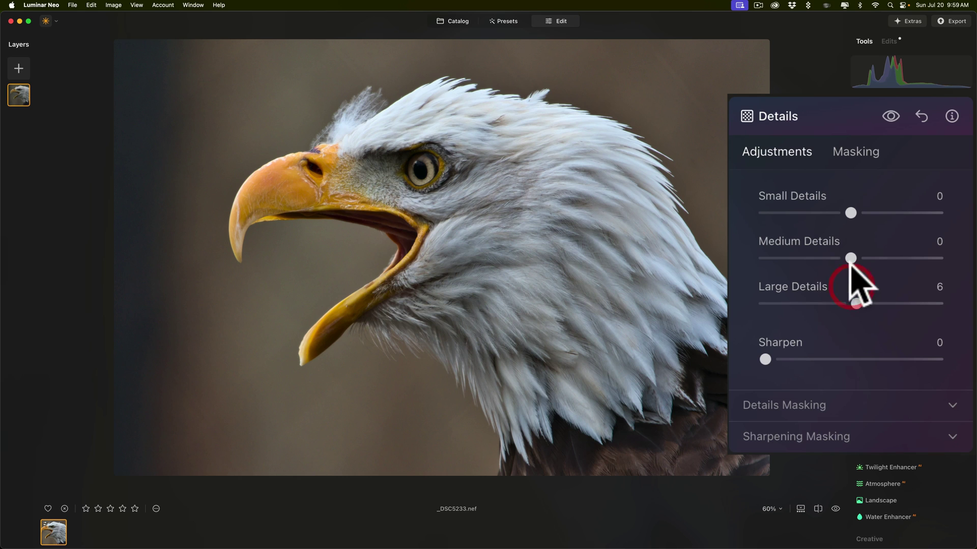
drag(851, 258, 860, 258)
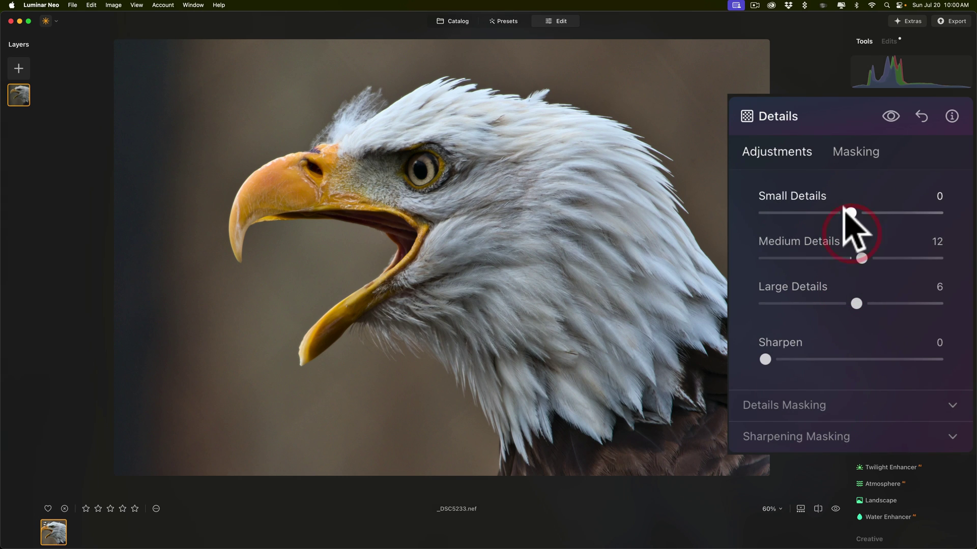
drag(845, 210, 849, 210)
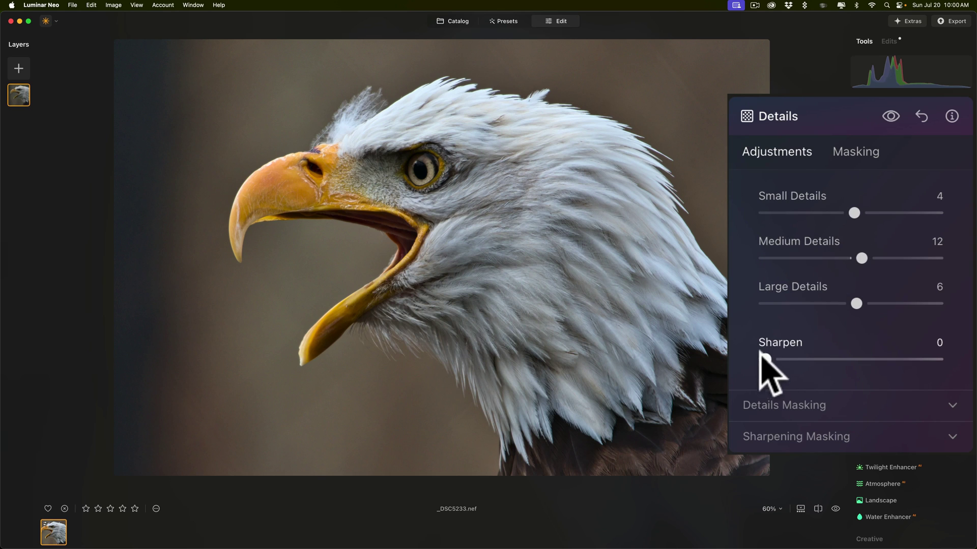
drag(762, 356, 740, 352)
click(856, 303)
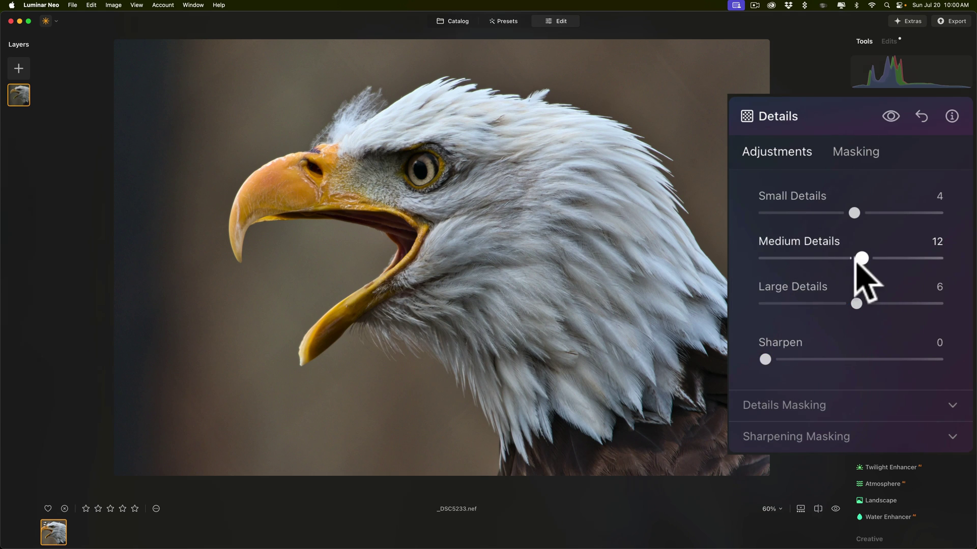
drag(861, 258, 856, 258)
click(854, 213)
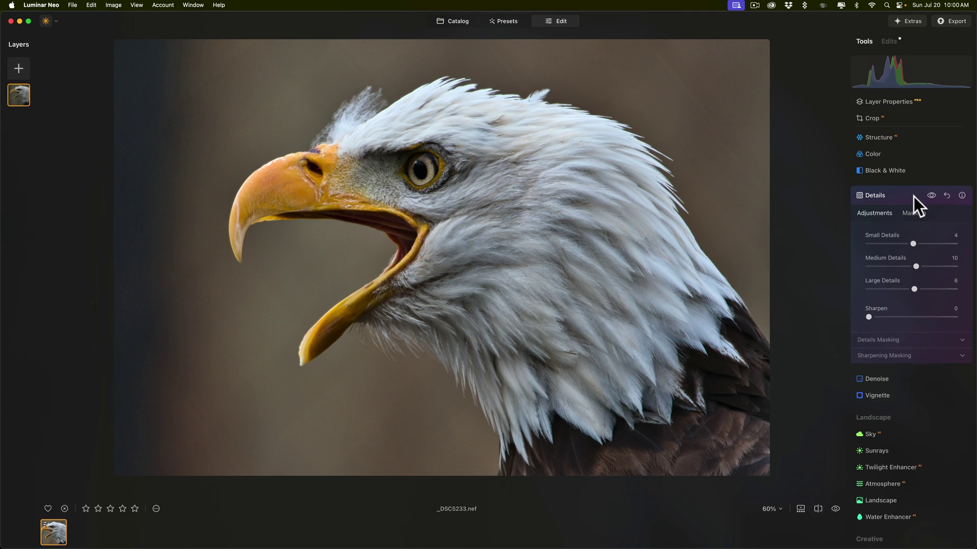
click(912, 197)
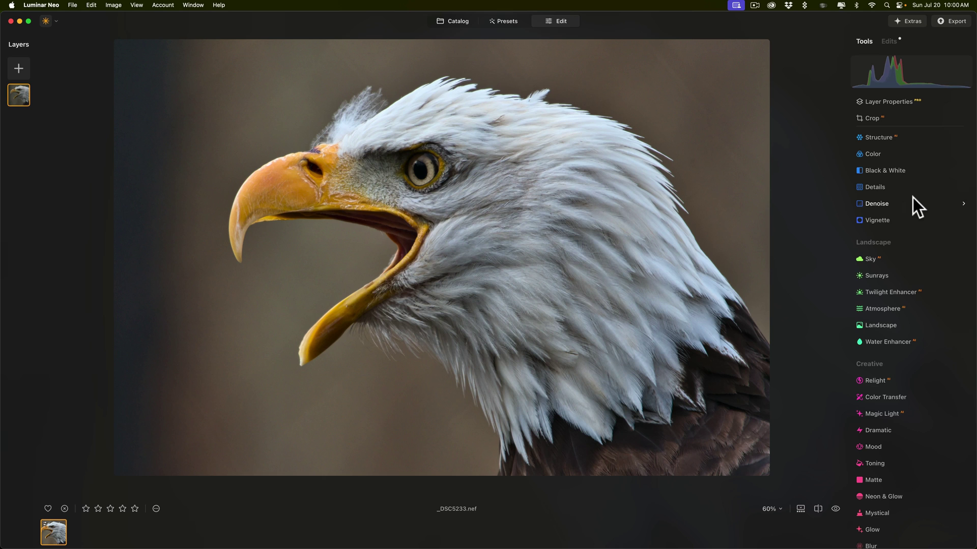
Add a Develop brush mask at Size 10, Softness 49, painted over the eagle's eye.
scroll(913, 197, up, 5)
click(841, 144)
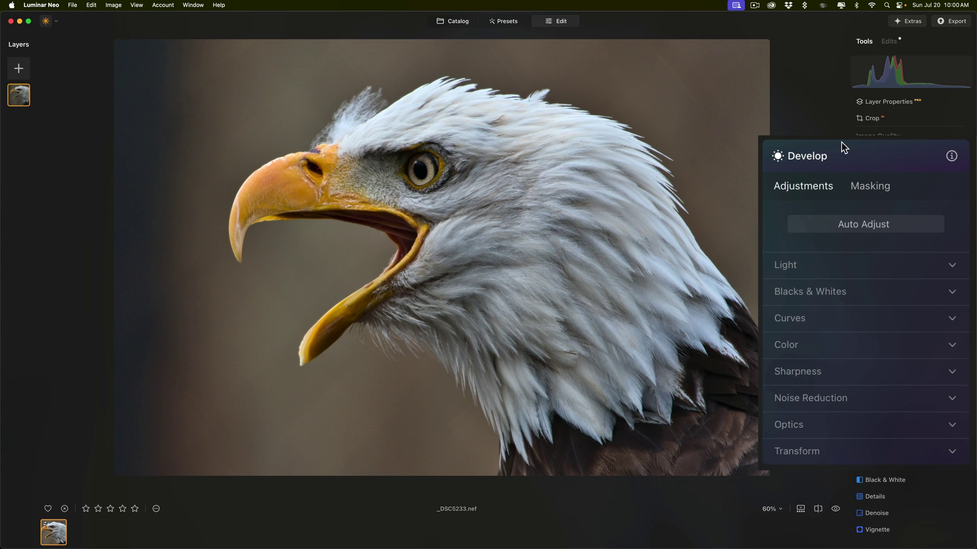
click(865, 186)
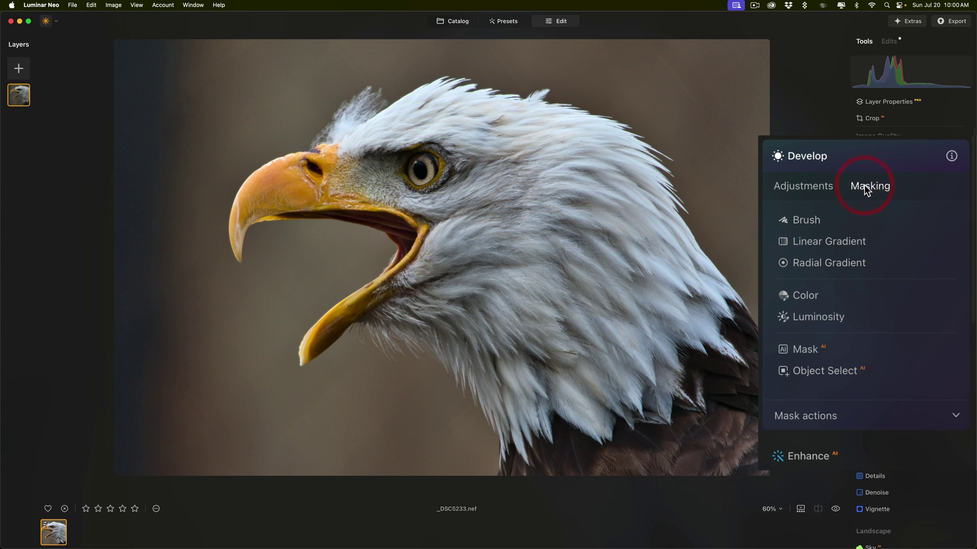
click(800, 221)
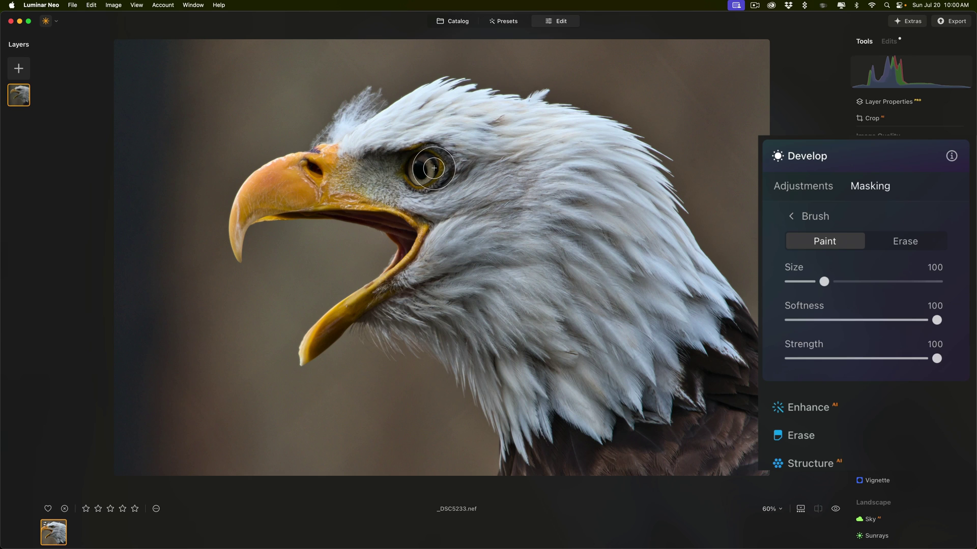
key(bracketleft)
key(bracketleft)
key(bracketleft)
key(bracketleft)
key(bracketleft)
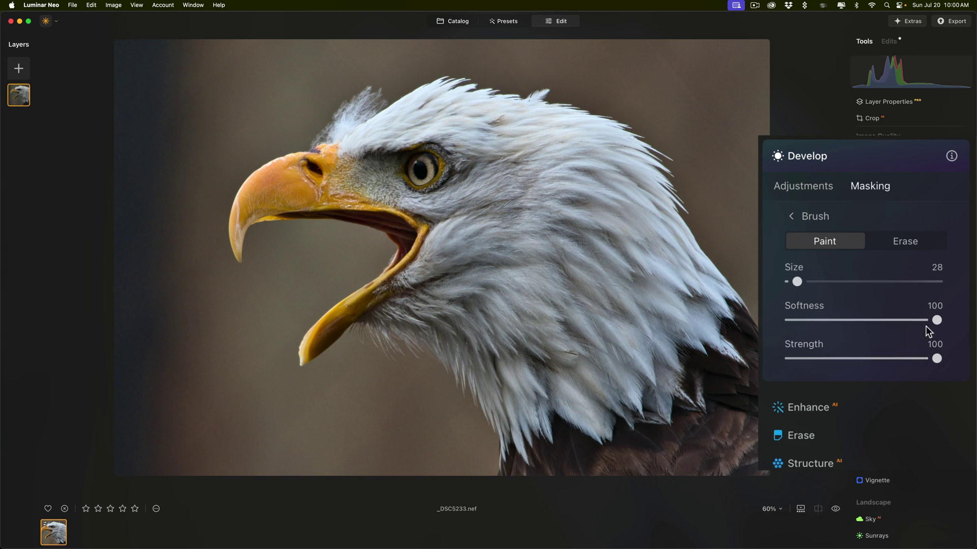
drag(936, 320, 862, 320)
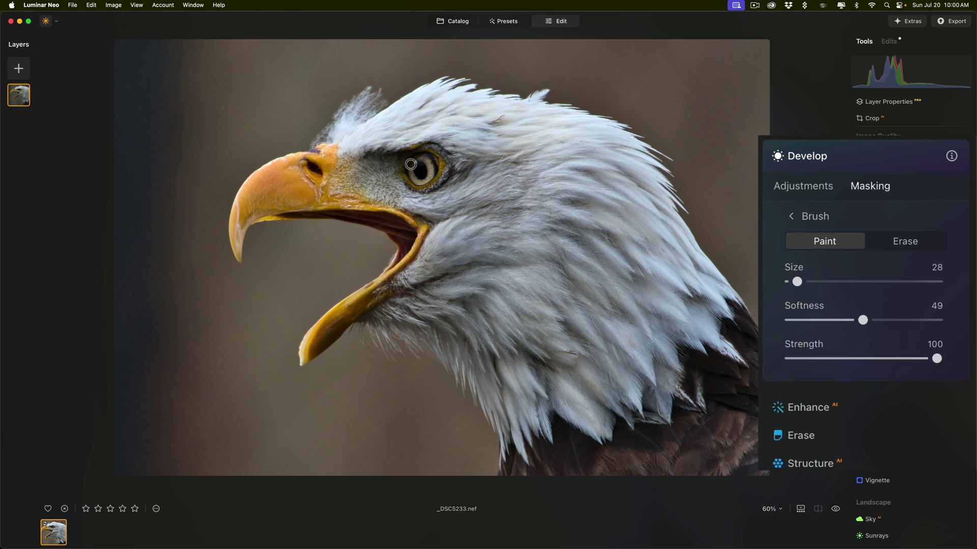
key(bracketleft)
key(bracketright)
key(bracketleft)
click(410, 168)
mouse_move(410, 169)
mouse_down()
mouse_move(416, 181)
mouse_move(430, 178)
mouse_move(432, 164)
mouse_move(416, 157)
mouse_move(427, 172)
mouse_move(417, 178)
mouse_move(414, 162)
mouse_up()
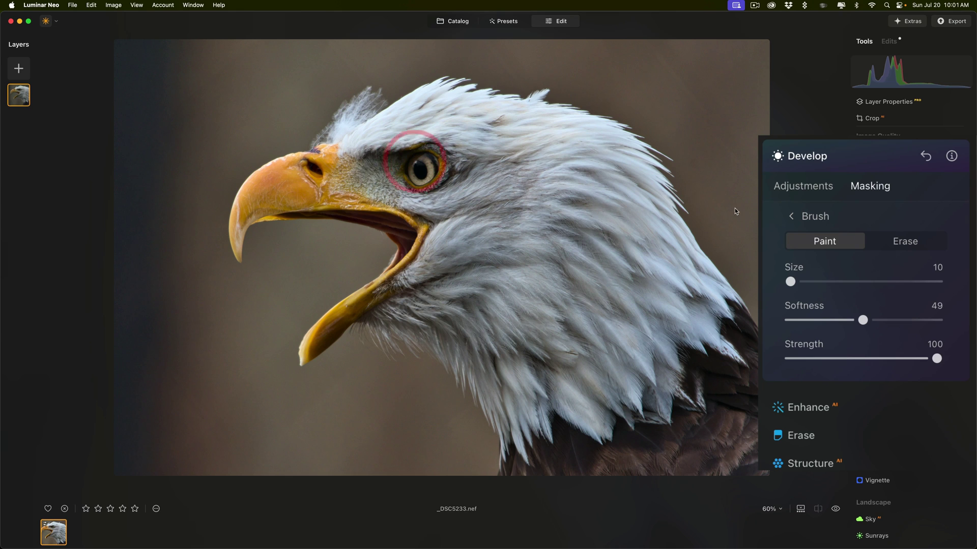
On the eye mask, set Exposure to 0.44 and Saturation to 22.
click(810, 187)
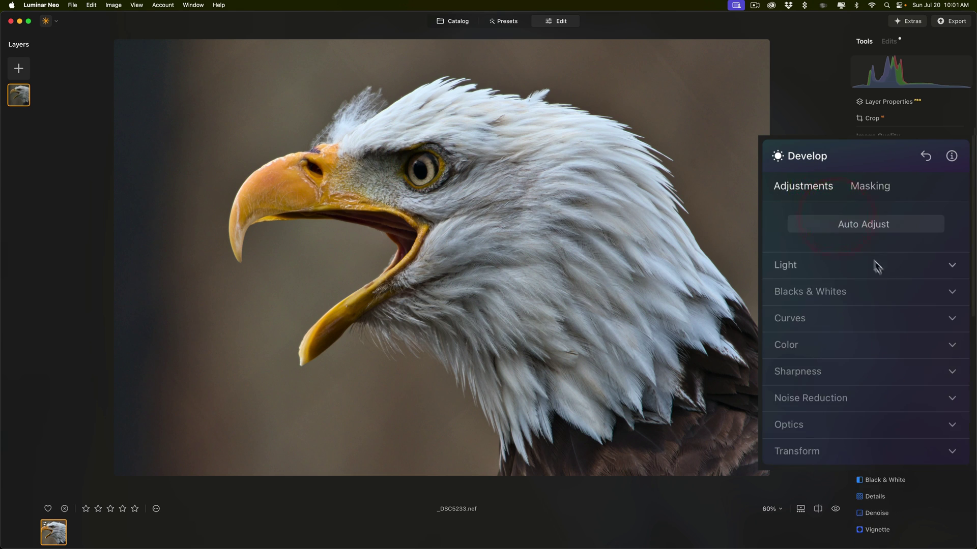
click(950, 268)
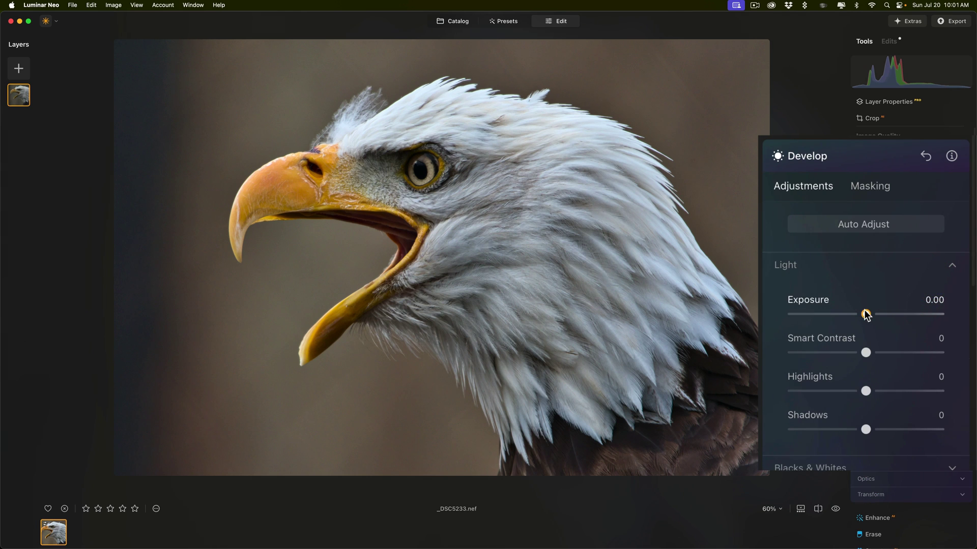
drag(865, 314, 915, 307)
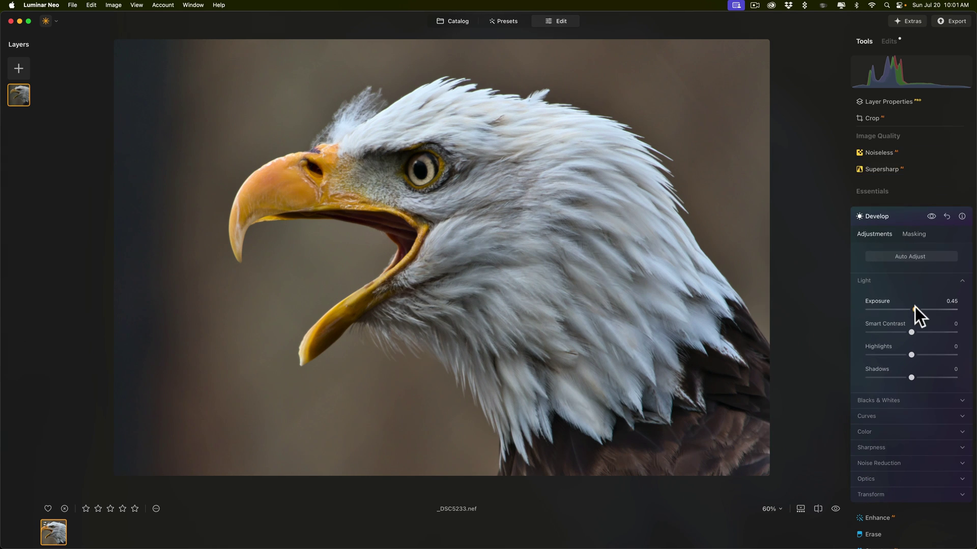
click(960, 431)
scroll(954, 434, down, 5)
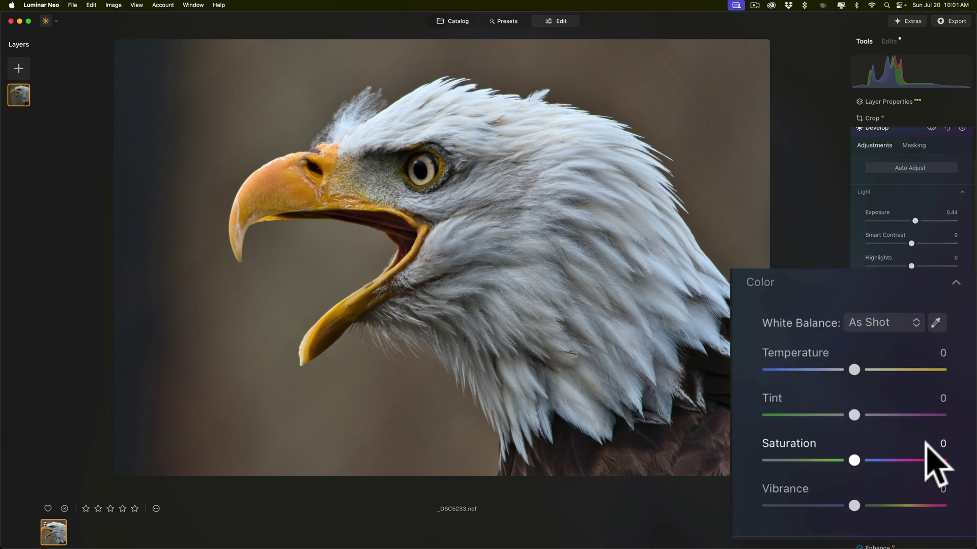
drag(854, 388, 919, 395)
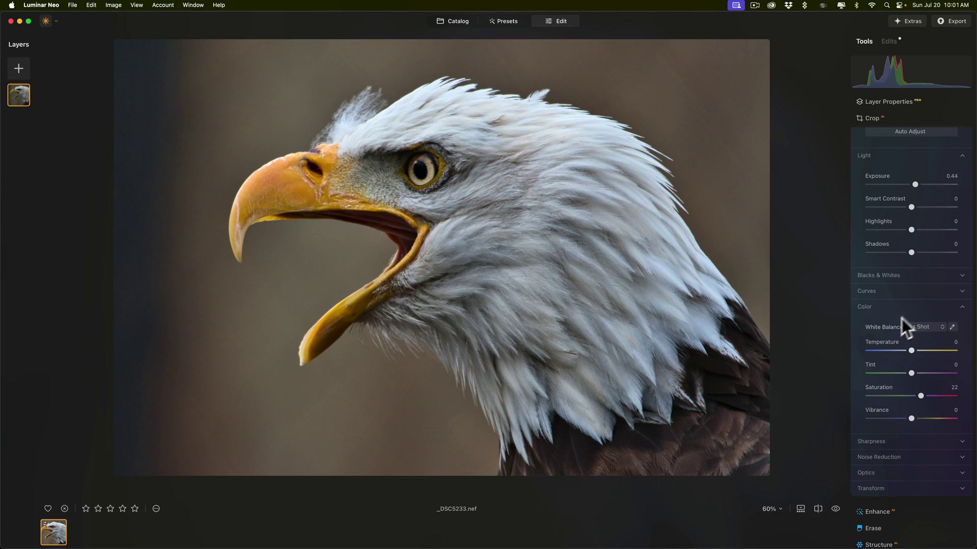
click(959, 307)
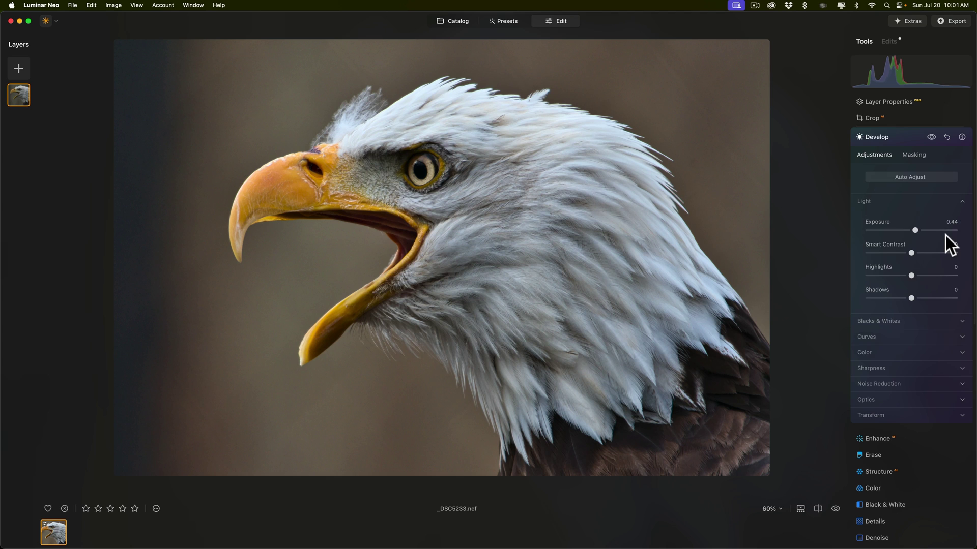
scroll(945, 236, down, 5)
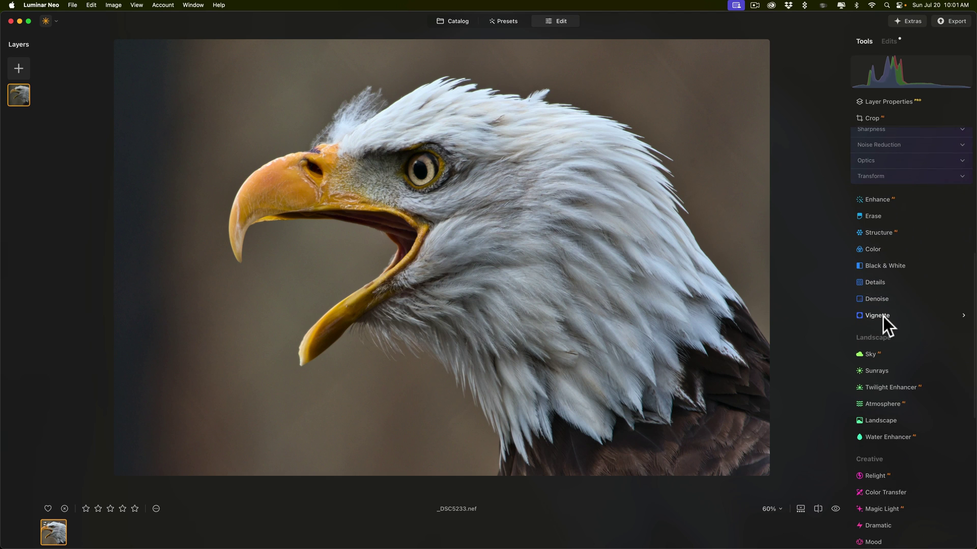
Add a Vignette with Amount -58 and Size 50 to darken the edges around the eagle.
click(883, 318)
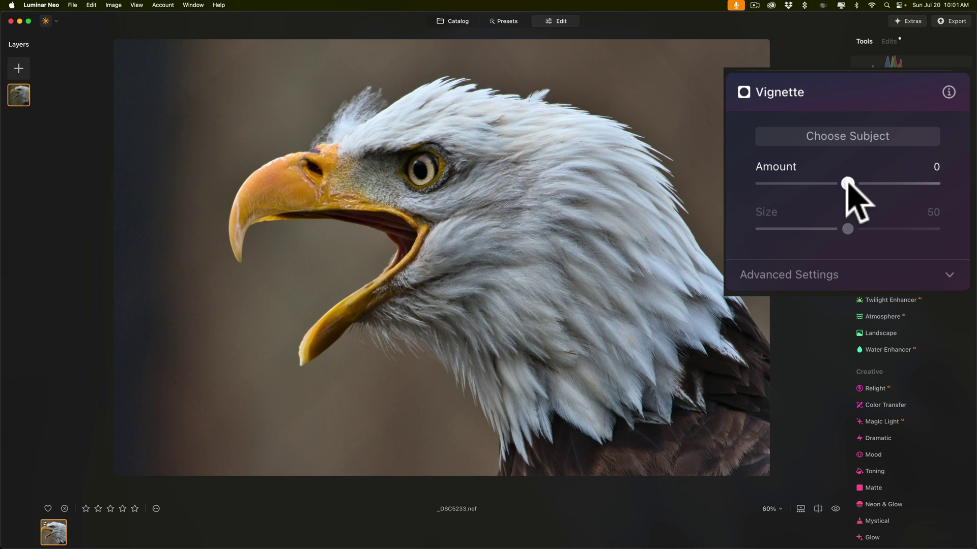
drag(847, 183, 797, 183)
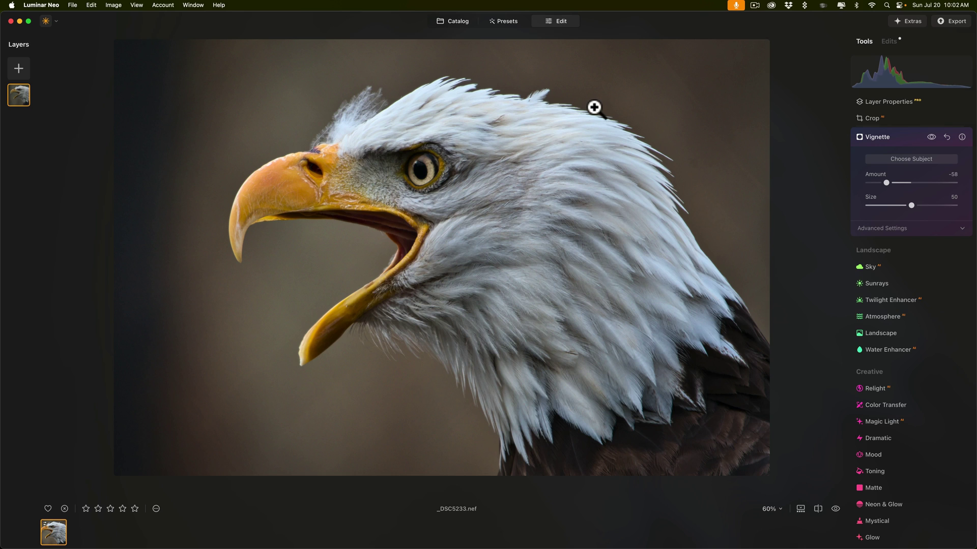
click(903, 136)
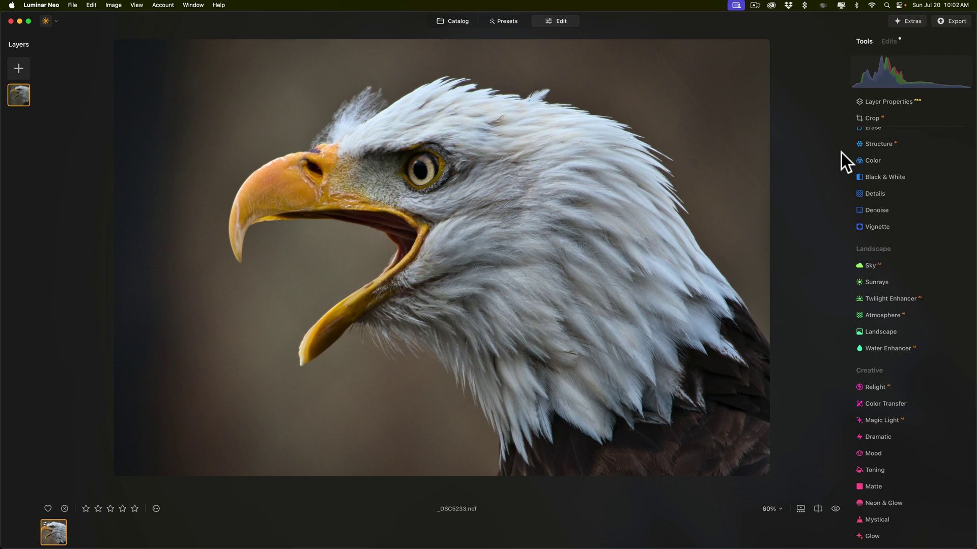
key(backslash)
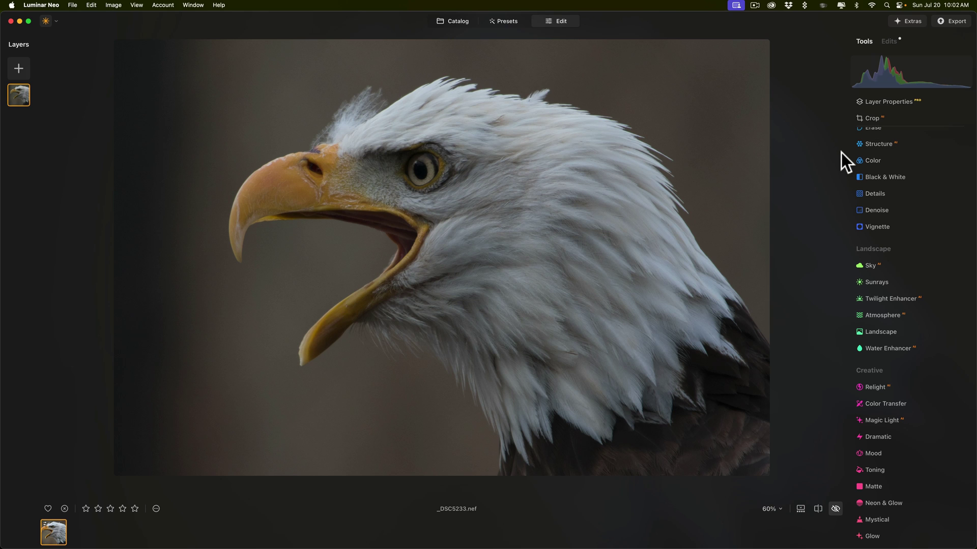
key(backslash)
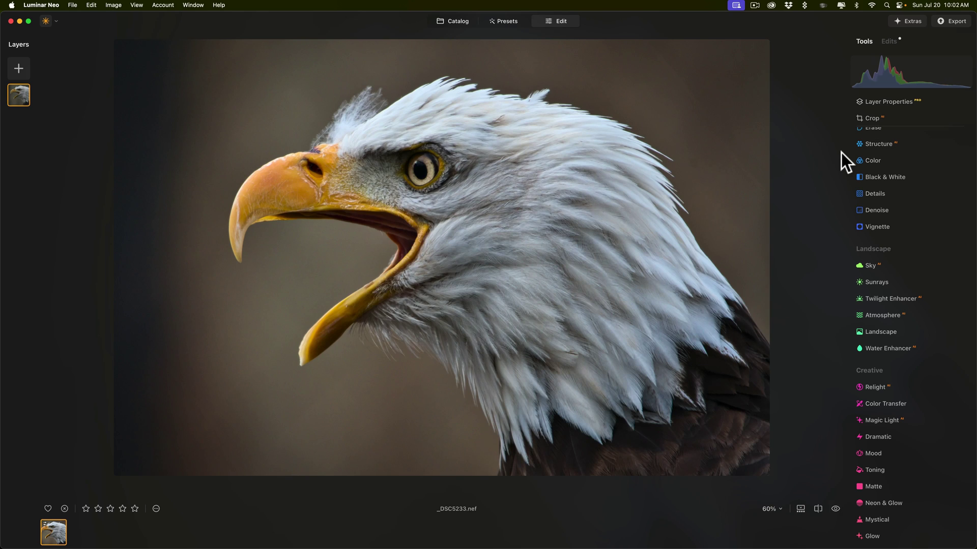
key(backslash)
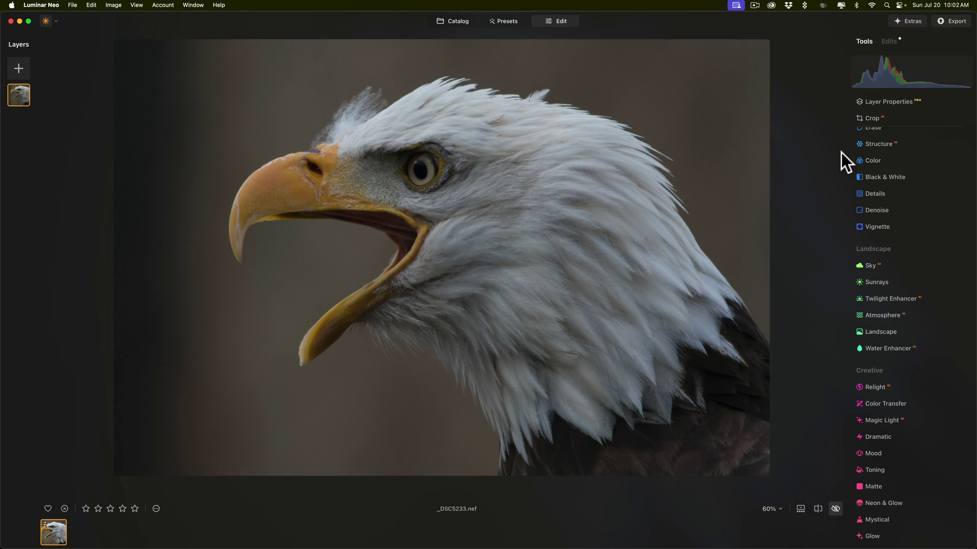
key(backslash)
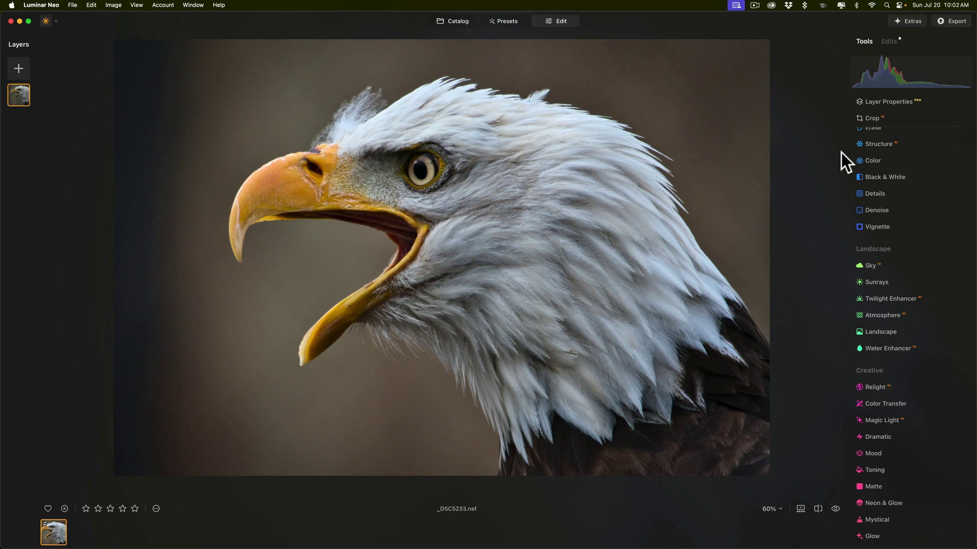
click(817, 509)
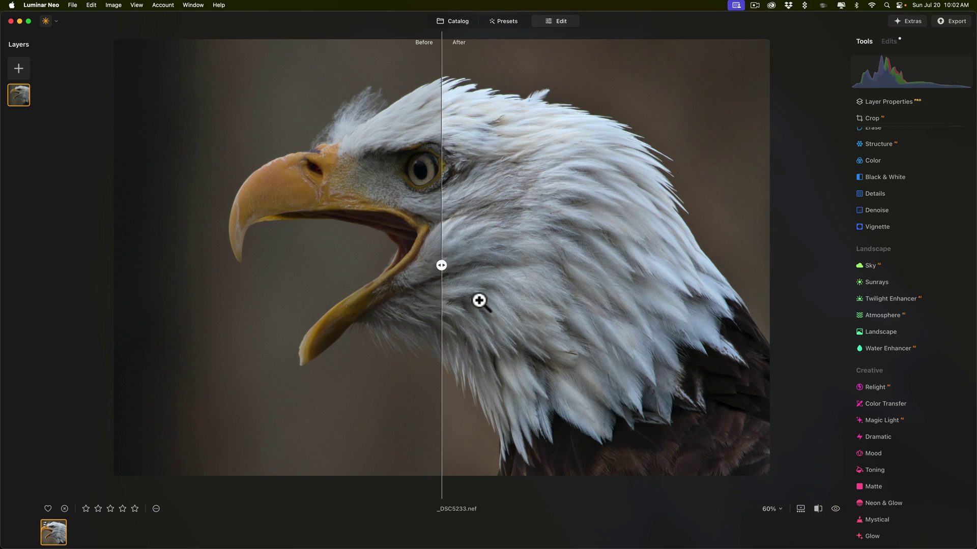
mouse_move(443, 267)
mouse_down()
mouse_move(739, 264)
mouse_move(296, 243)
mouse_move(163, 249)
mouse_move(676, 264)
mouse_move(384, 259)
mouse_move(484, 266)
mouse_move(451, 264)
mouse_up()
click(545, 259)
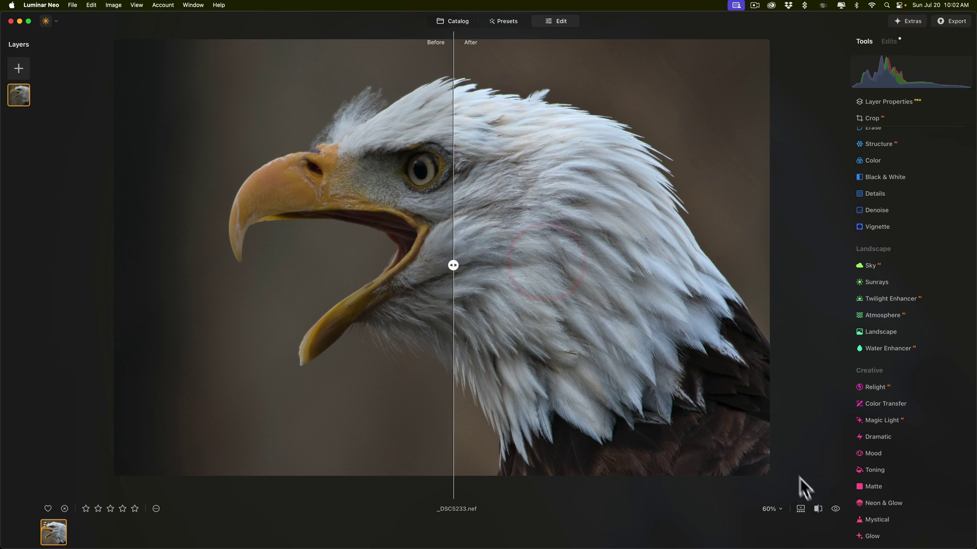
click(818, 508)
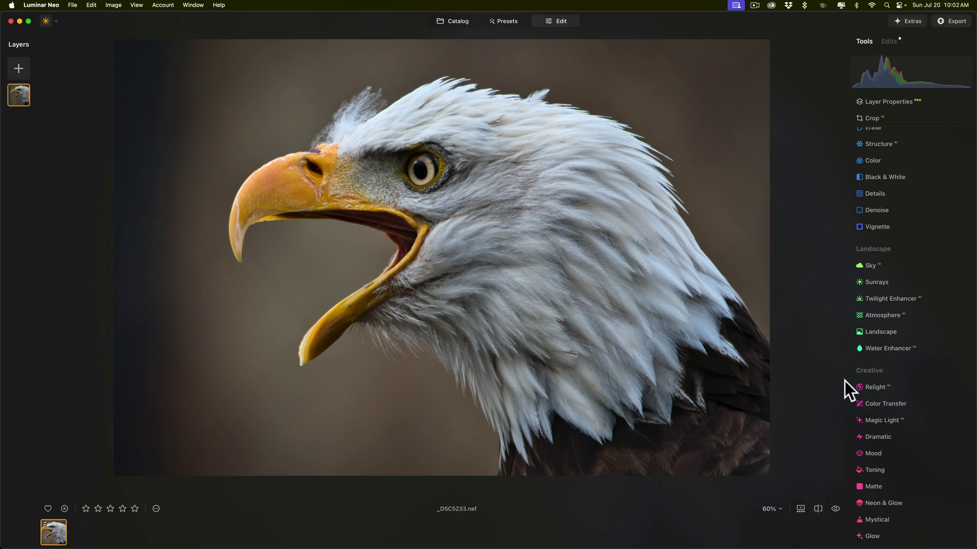
scroll(878, 393, down, 8)
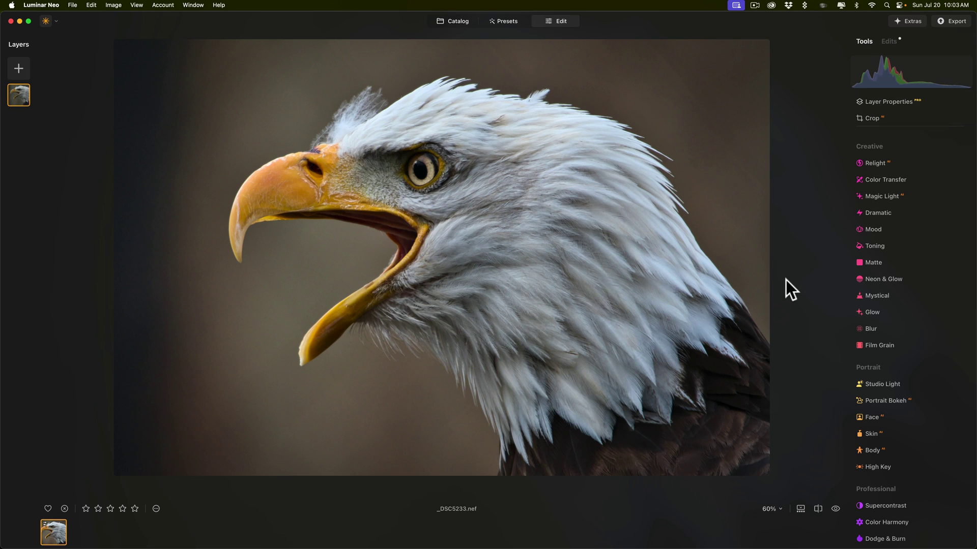
scroll(859, 280, up, 11)
scroll(859, 279, up, 1)
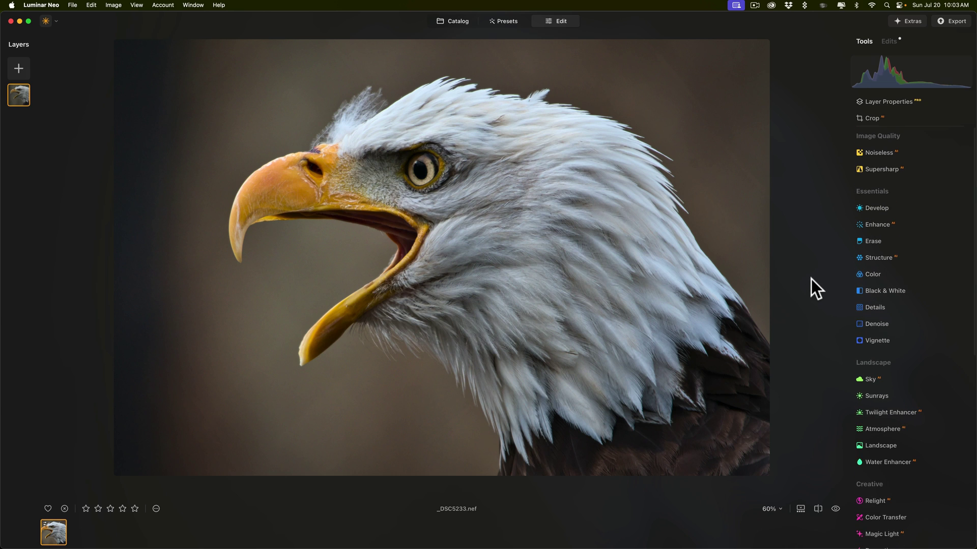